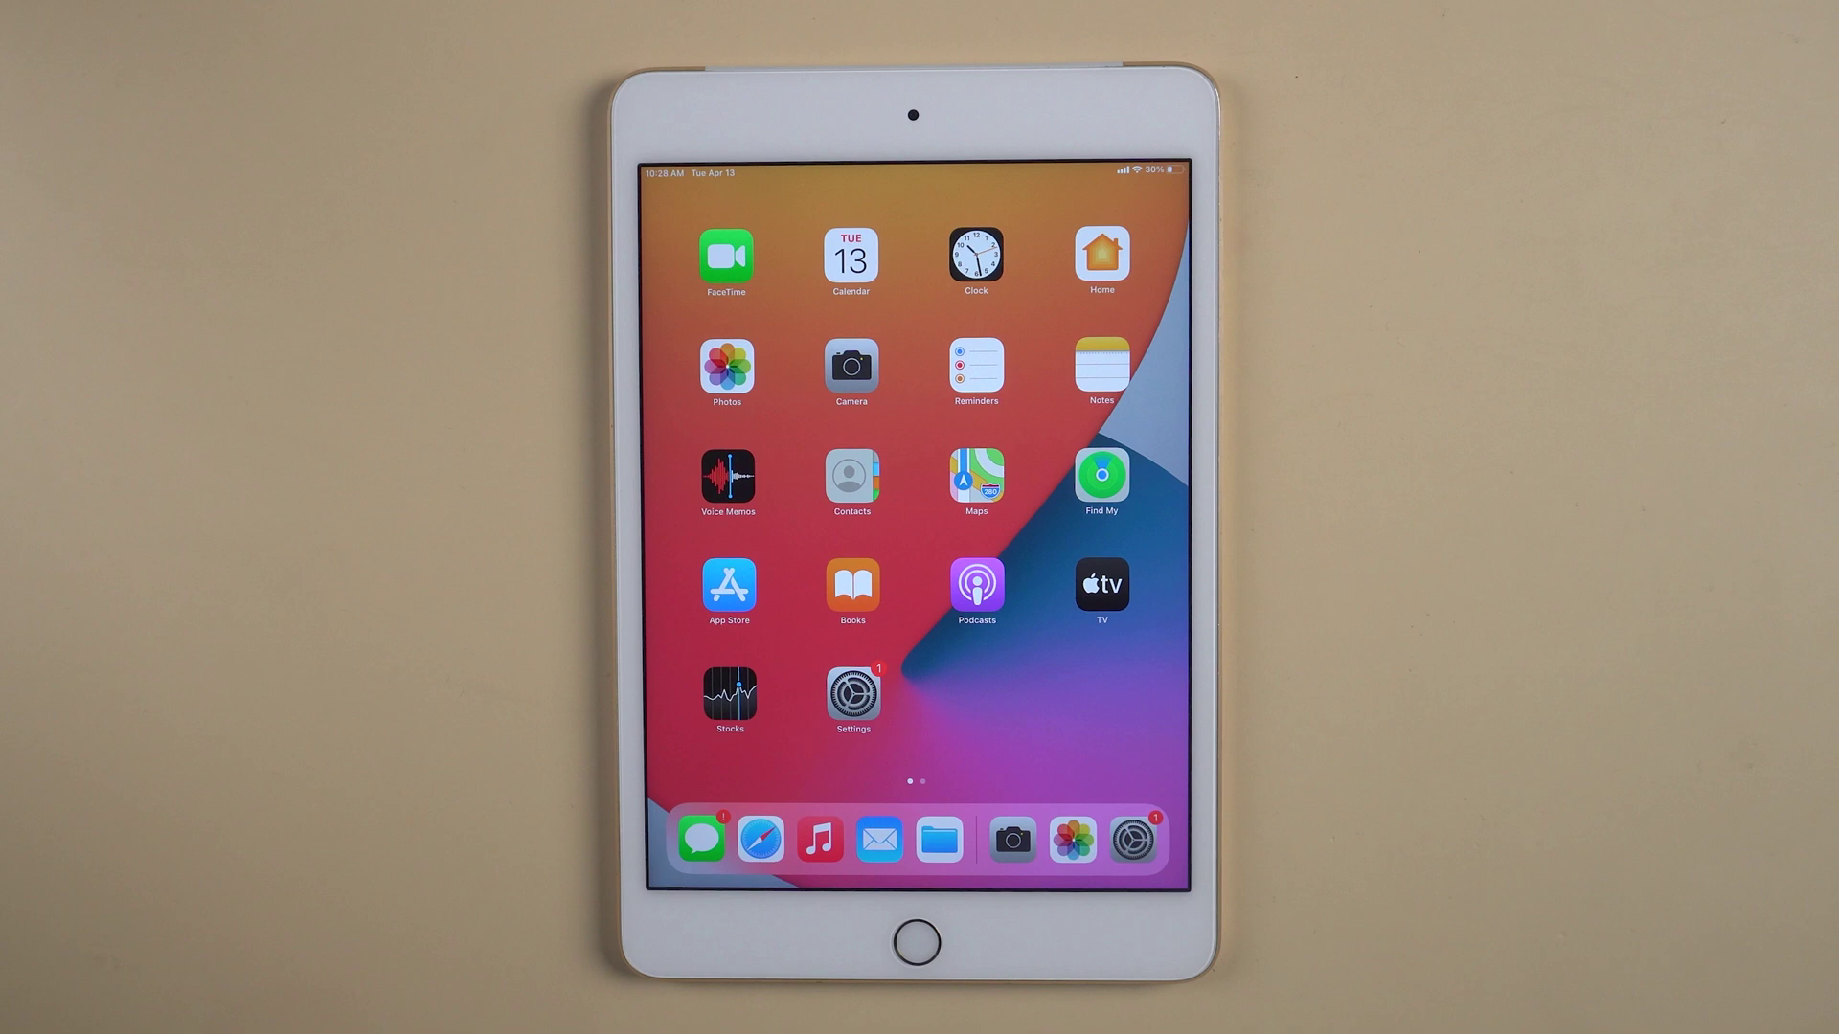
- Erase all content and settings from iPad Settings > General > Reset, confirming the erase
click(853, 694)
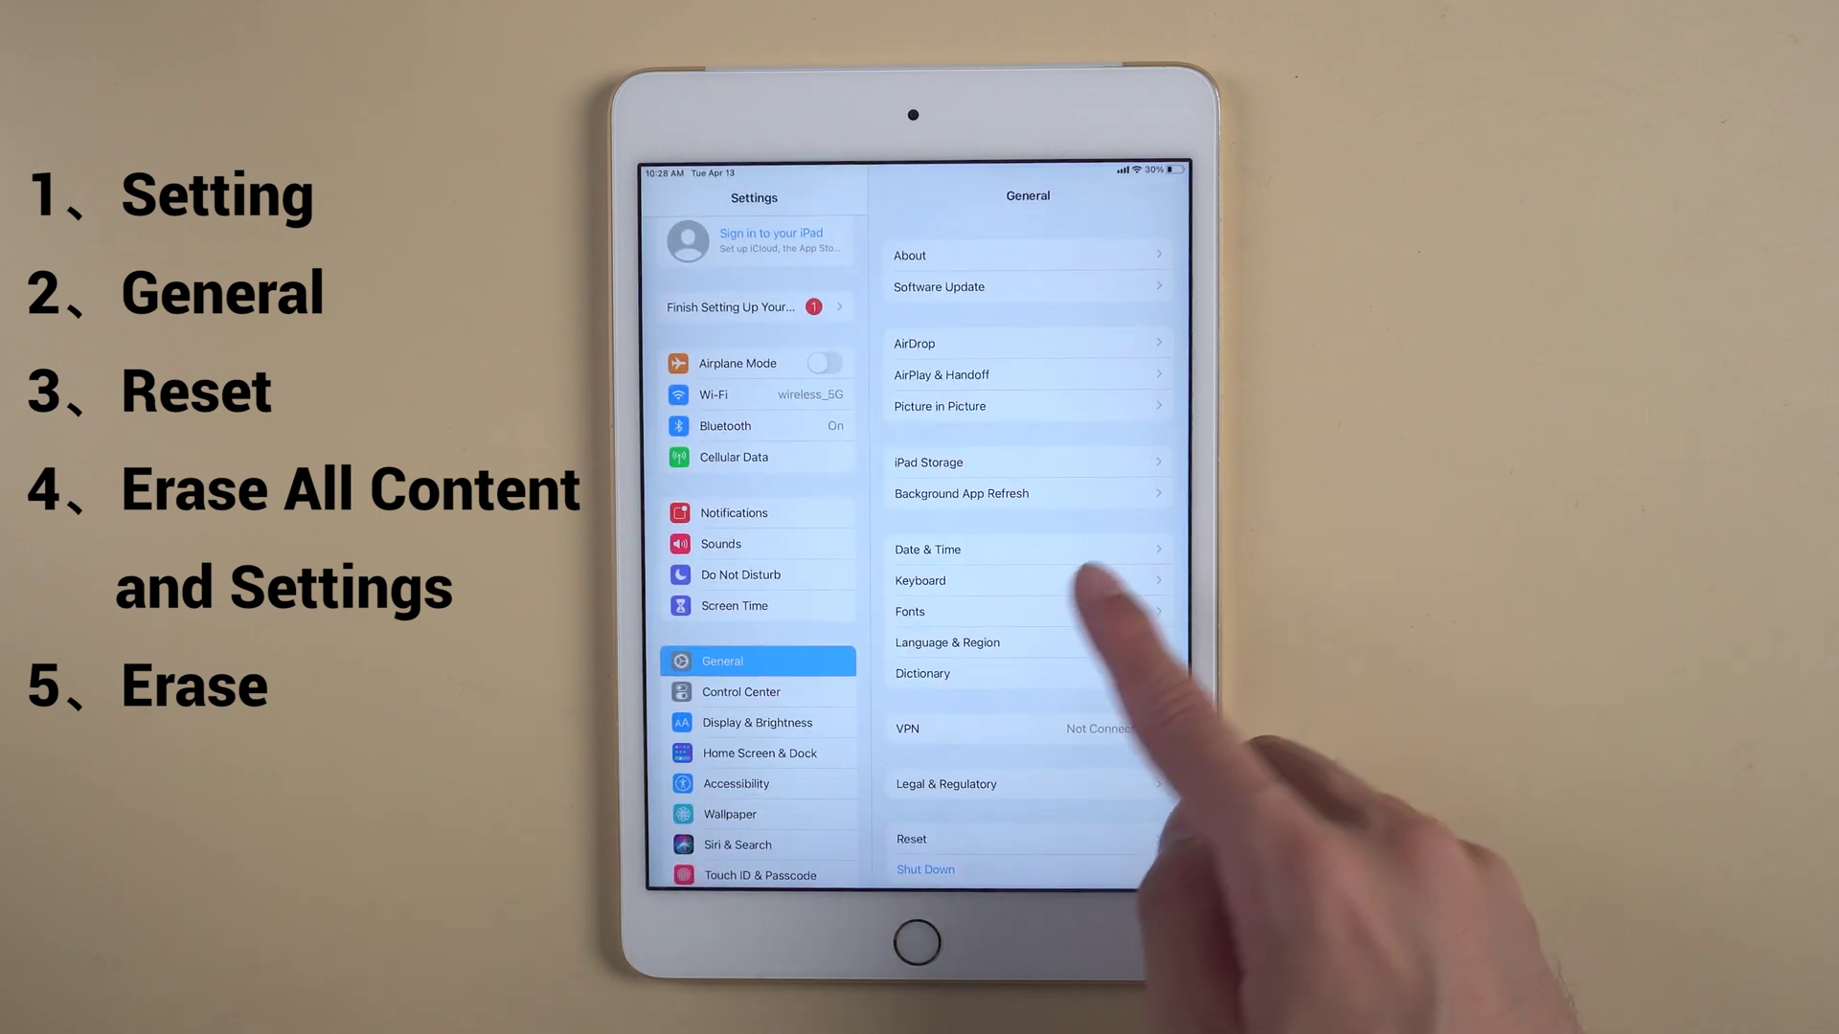
drag(867, 728, 857, 661)
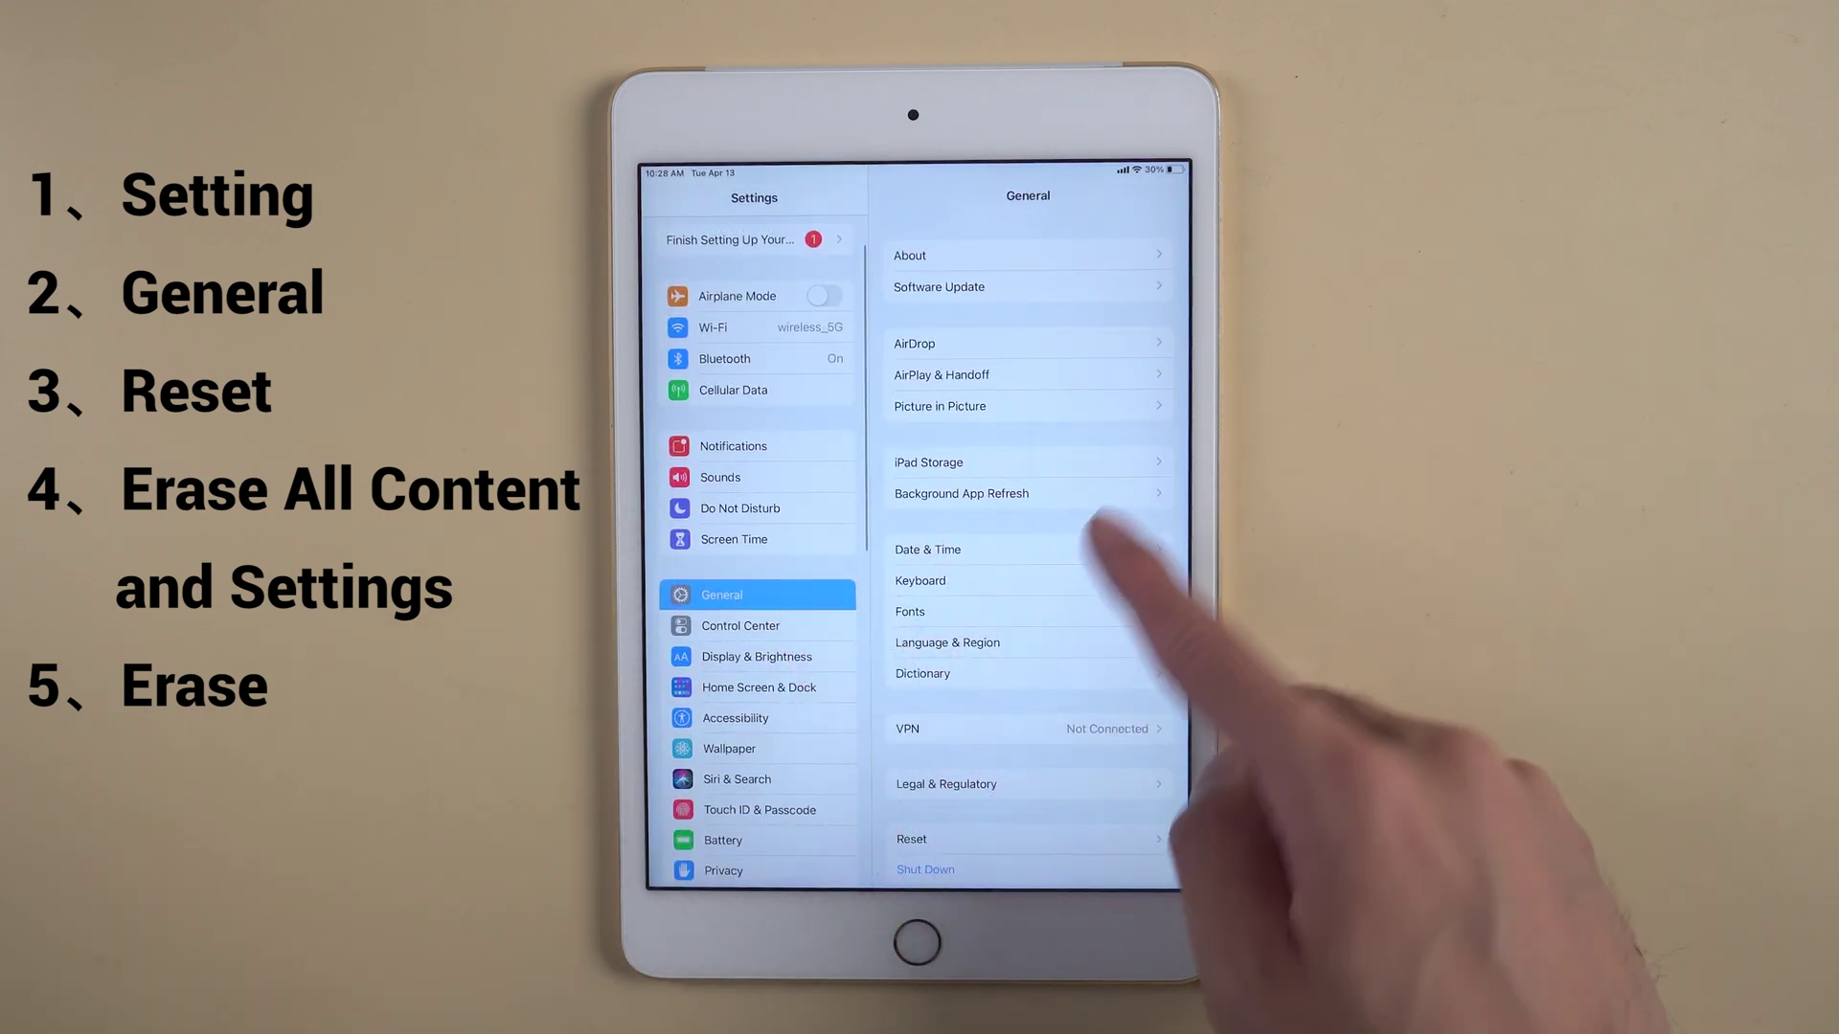
drag(1111, 622, 1226, 517)
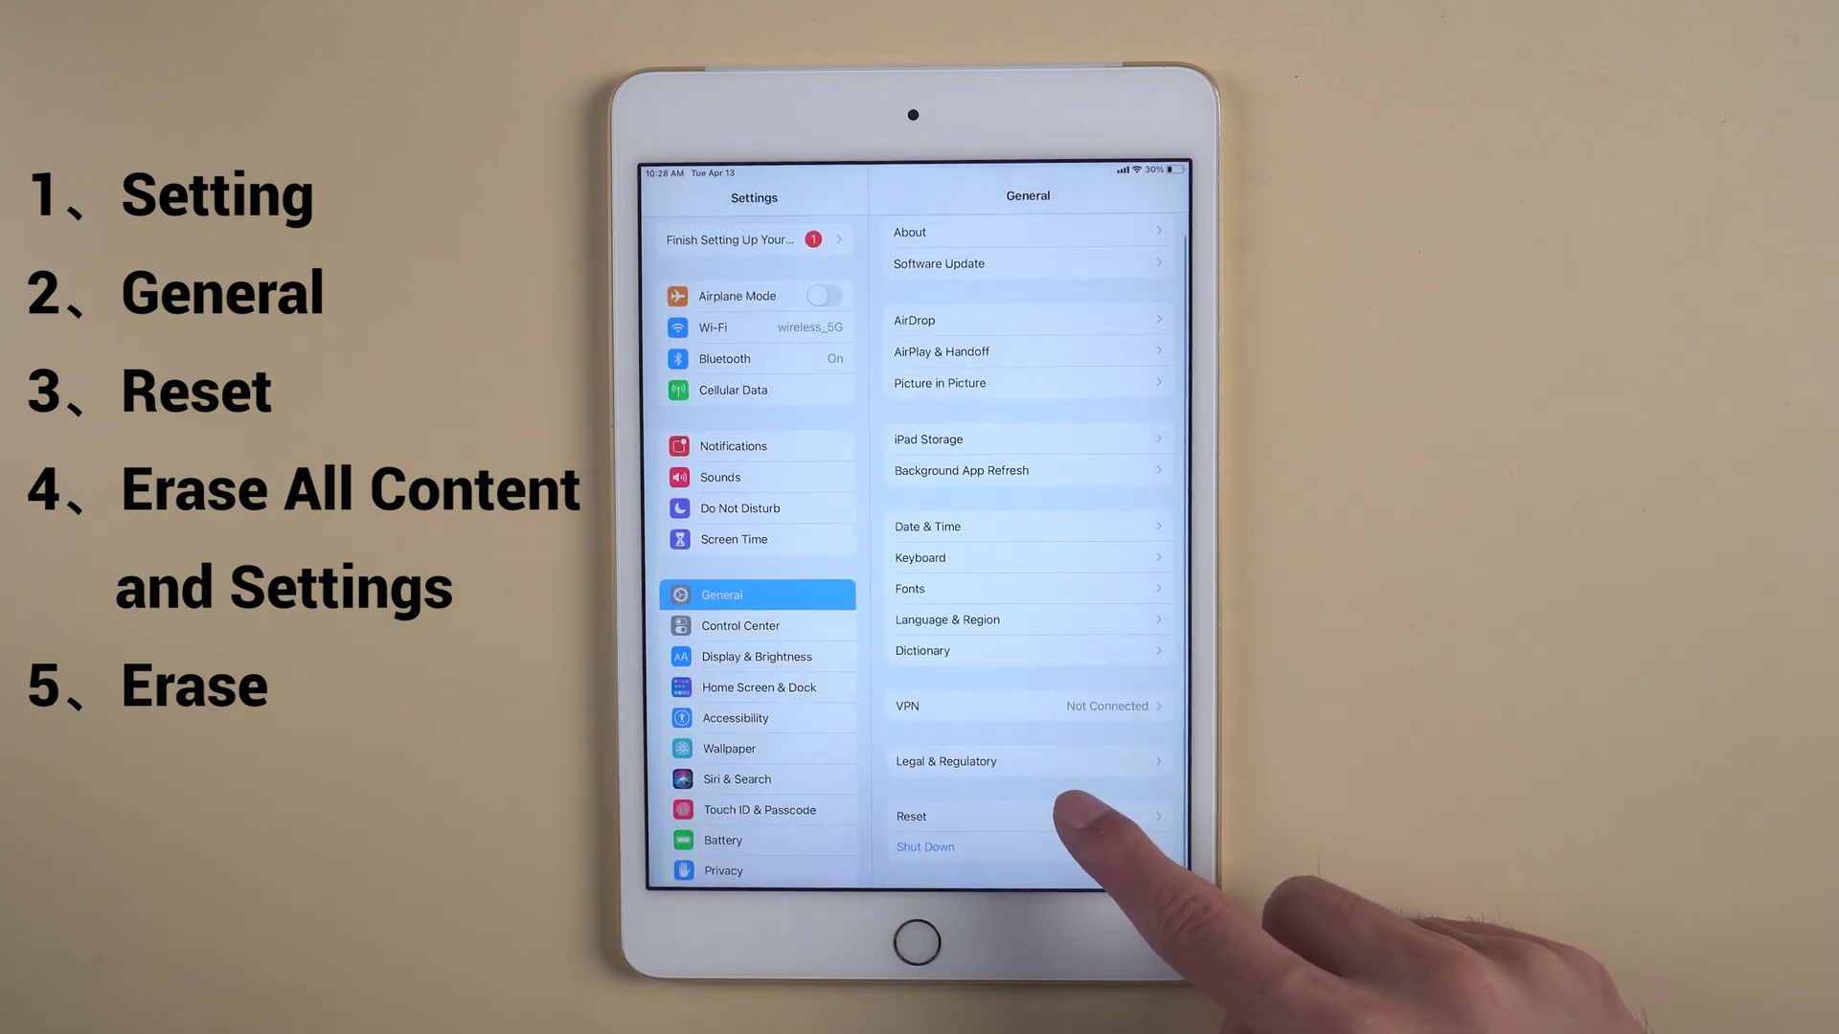
click(1070, 814)
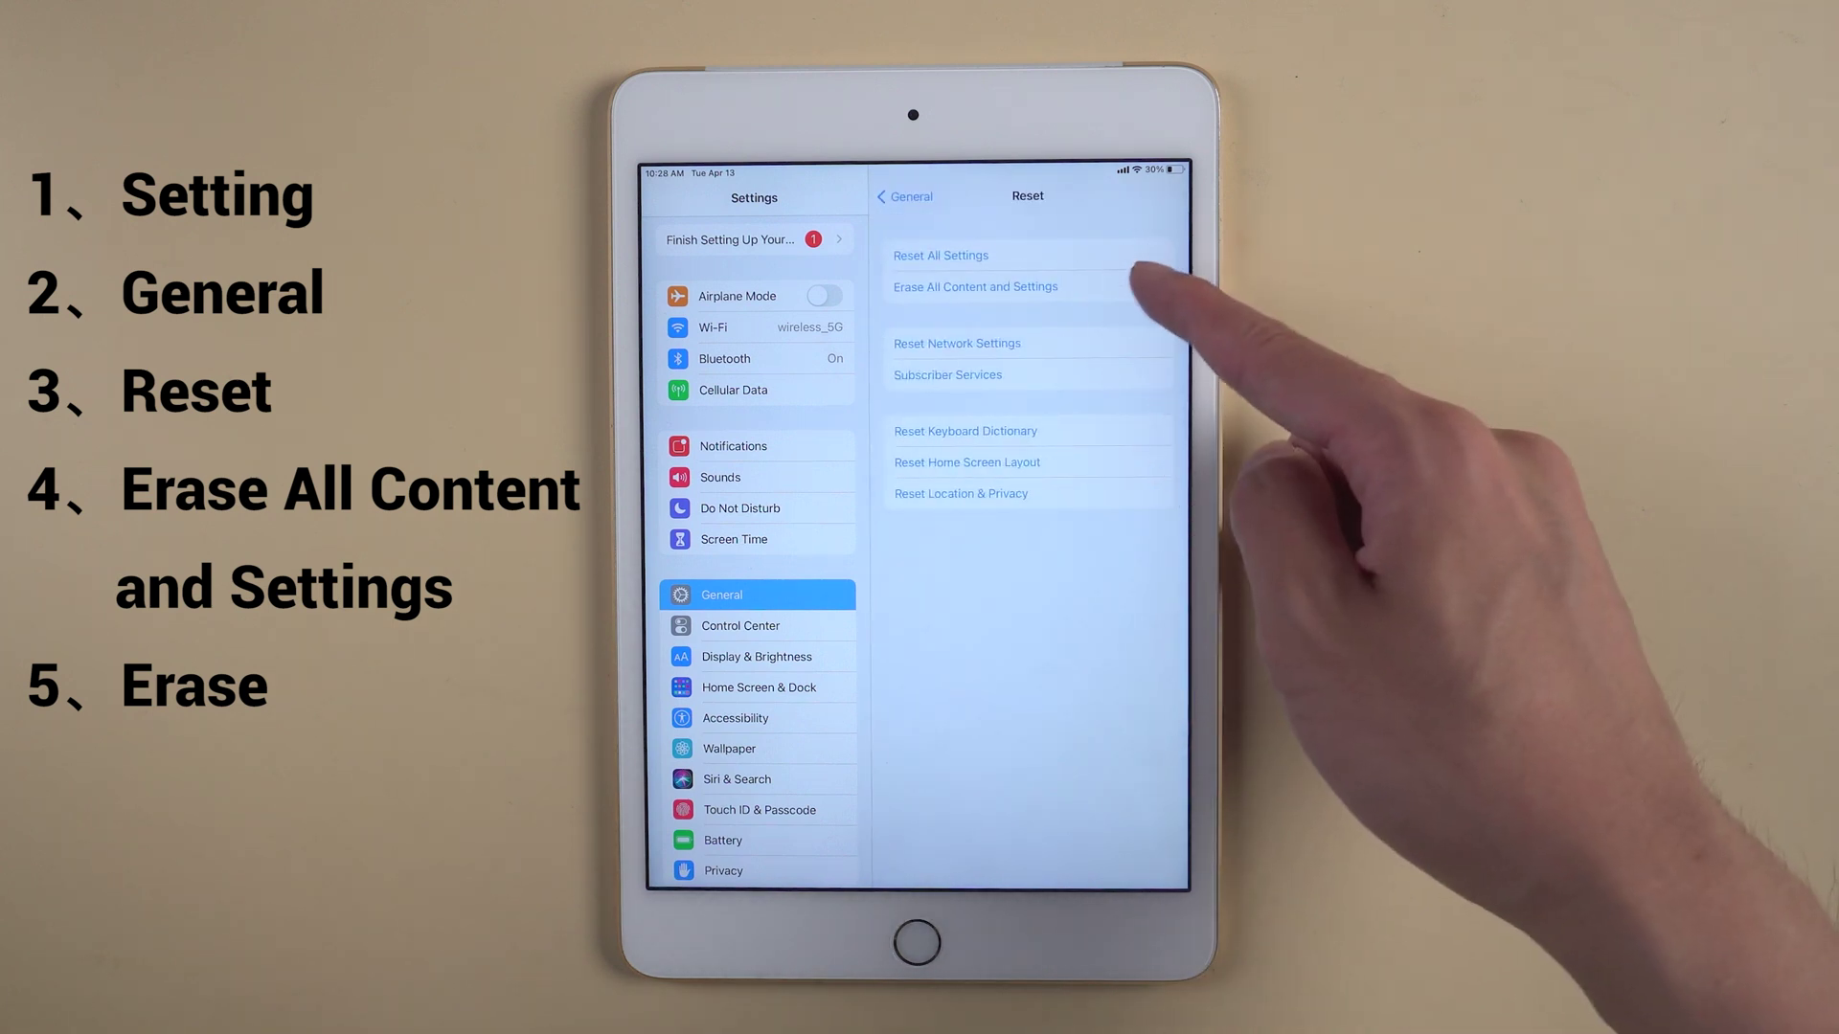
click(1140, 286)
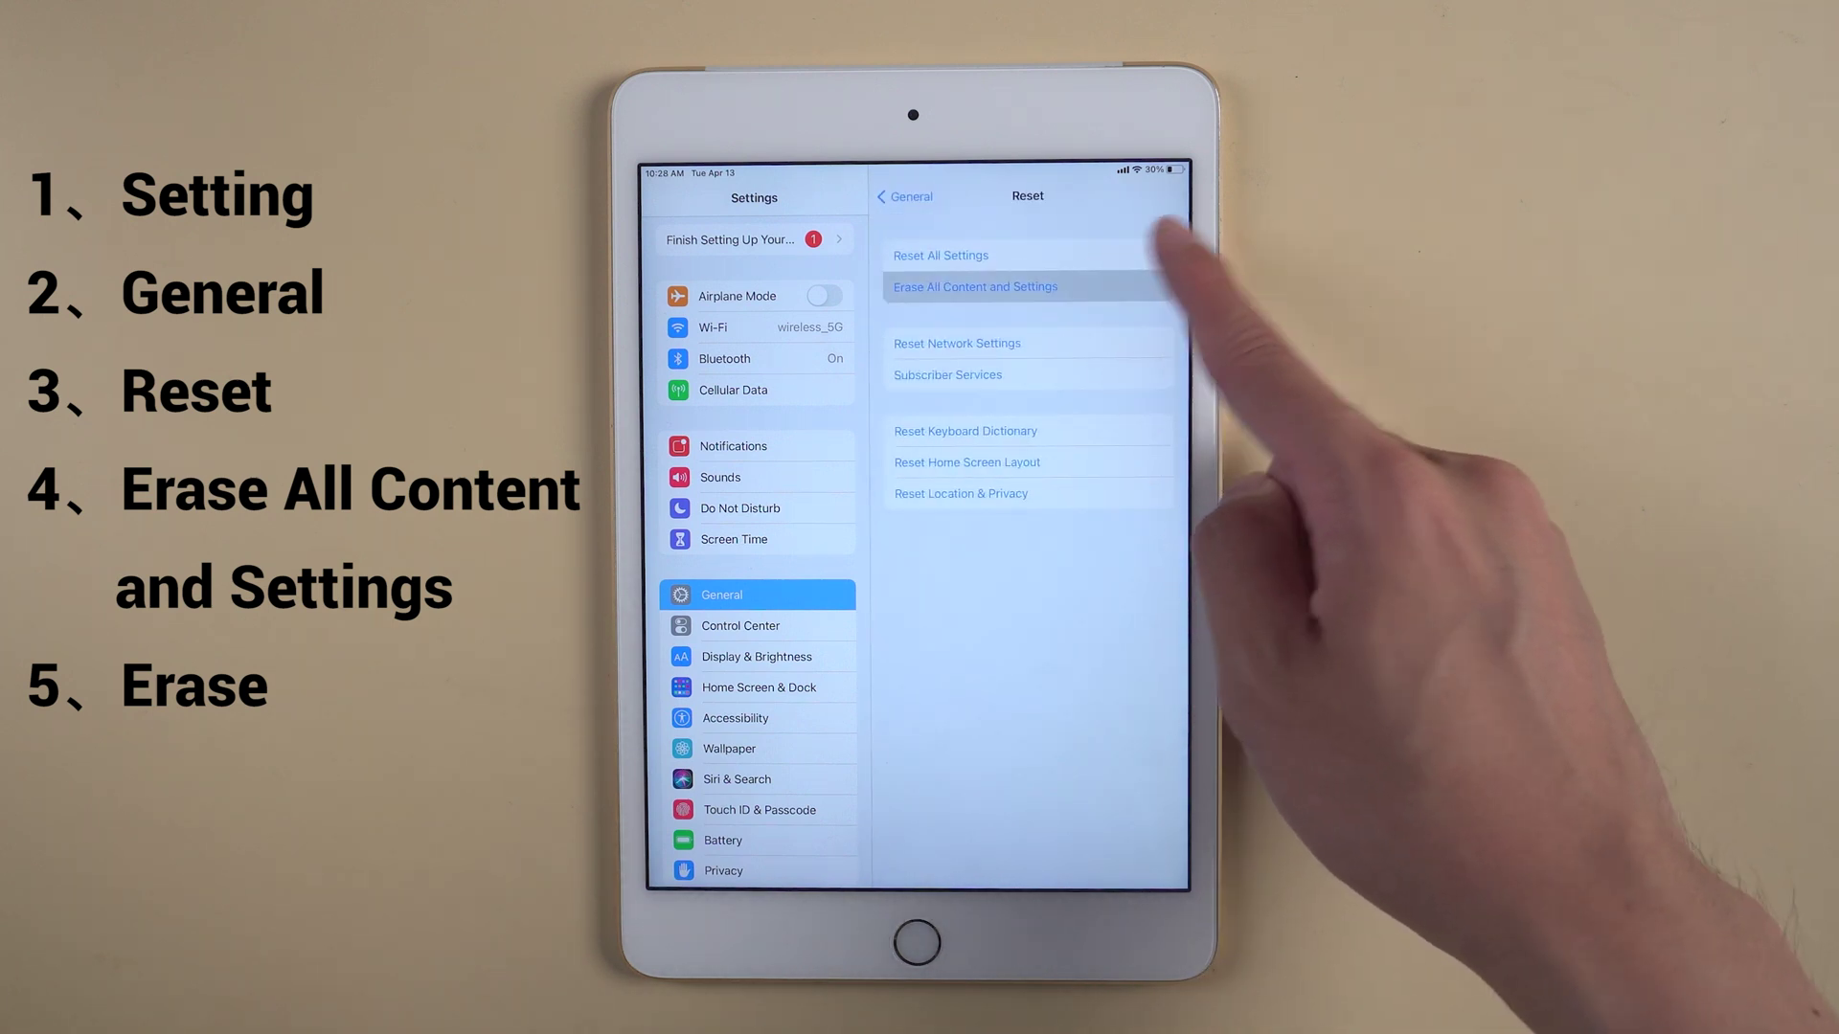
click(967, 572)
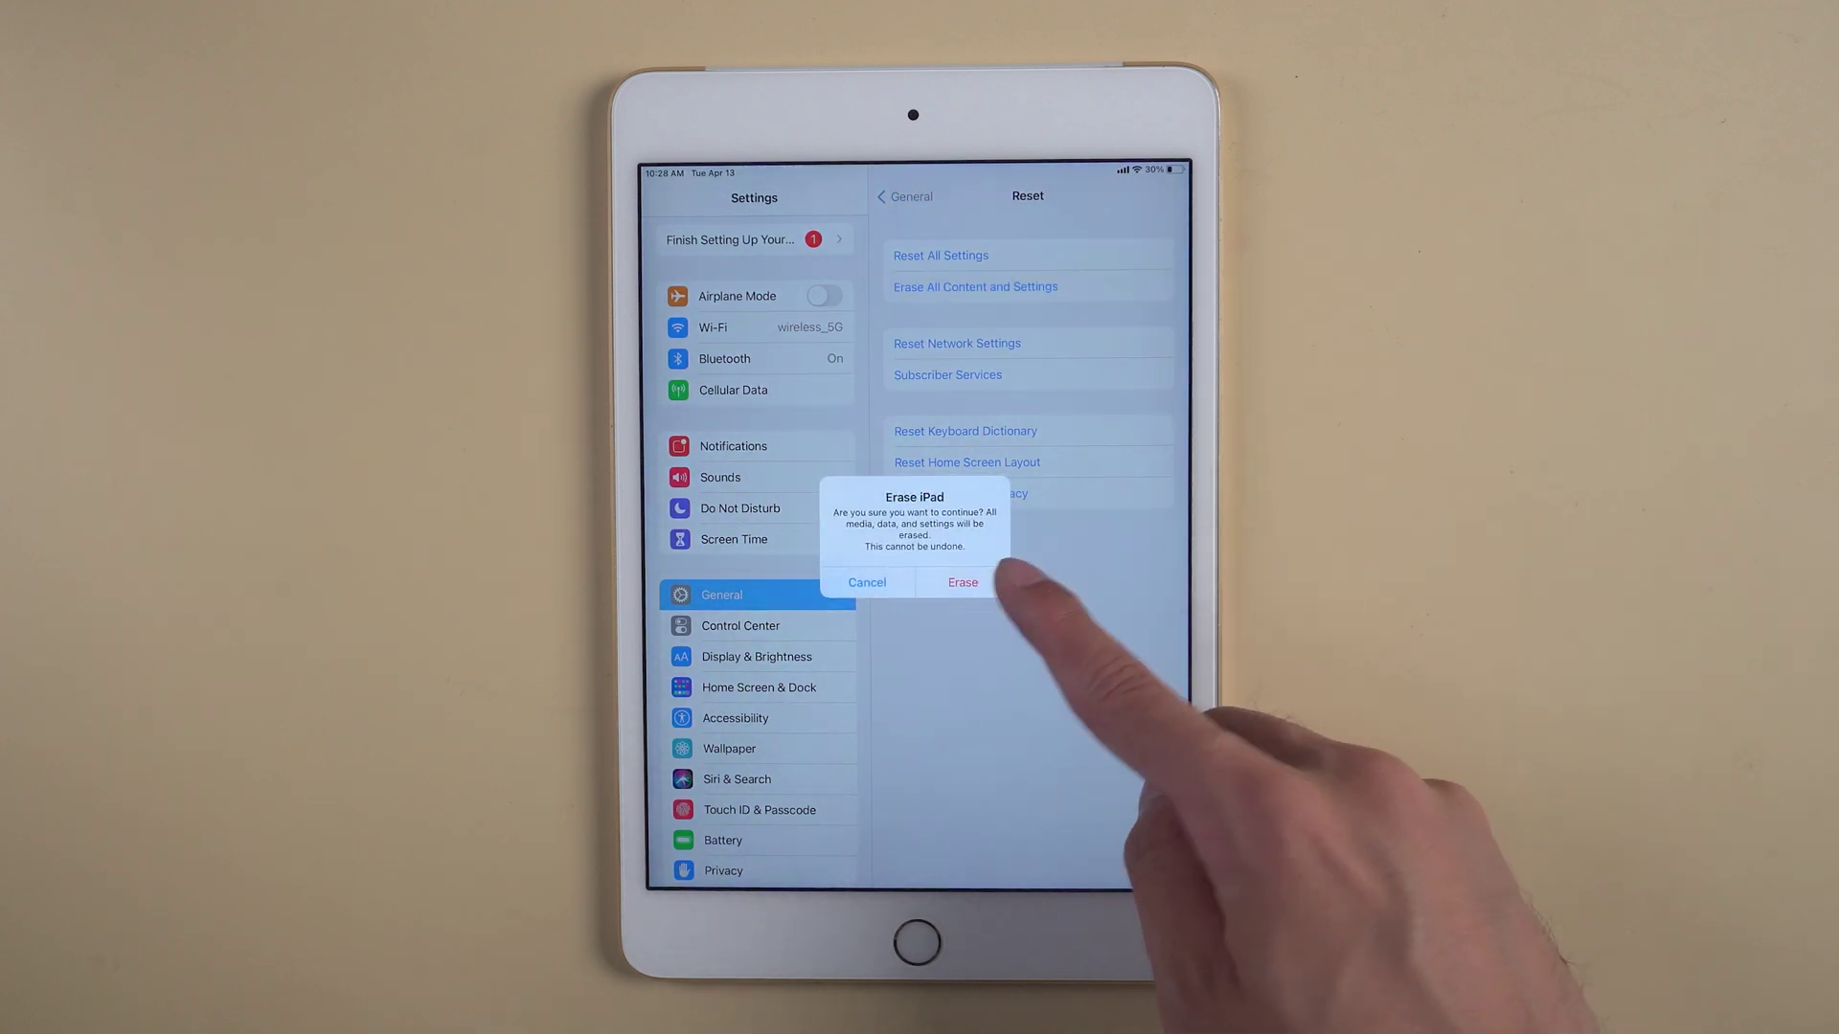
click(963, 580)
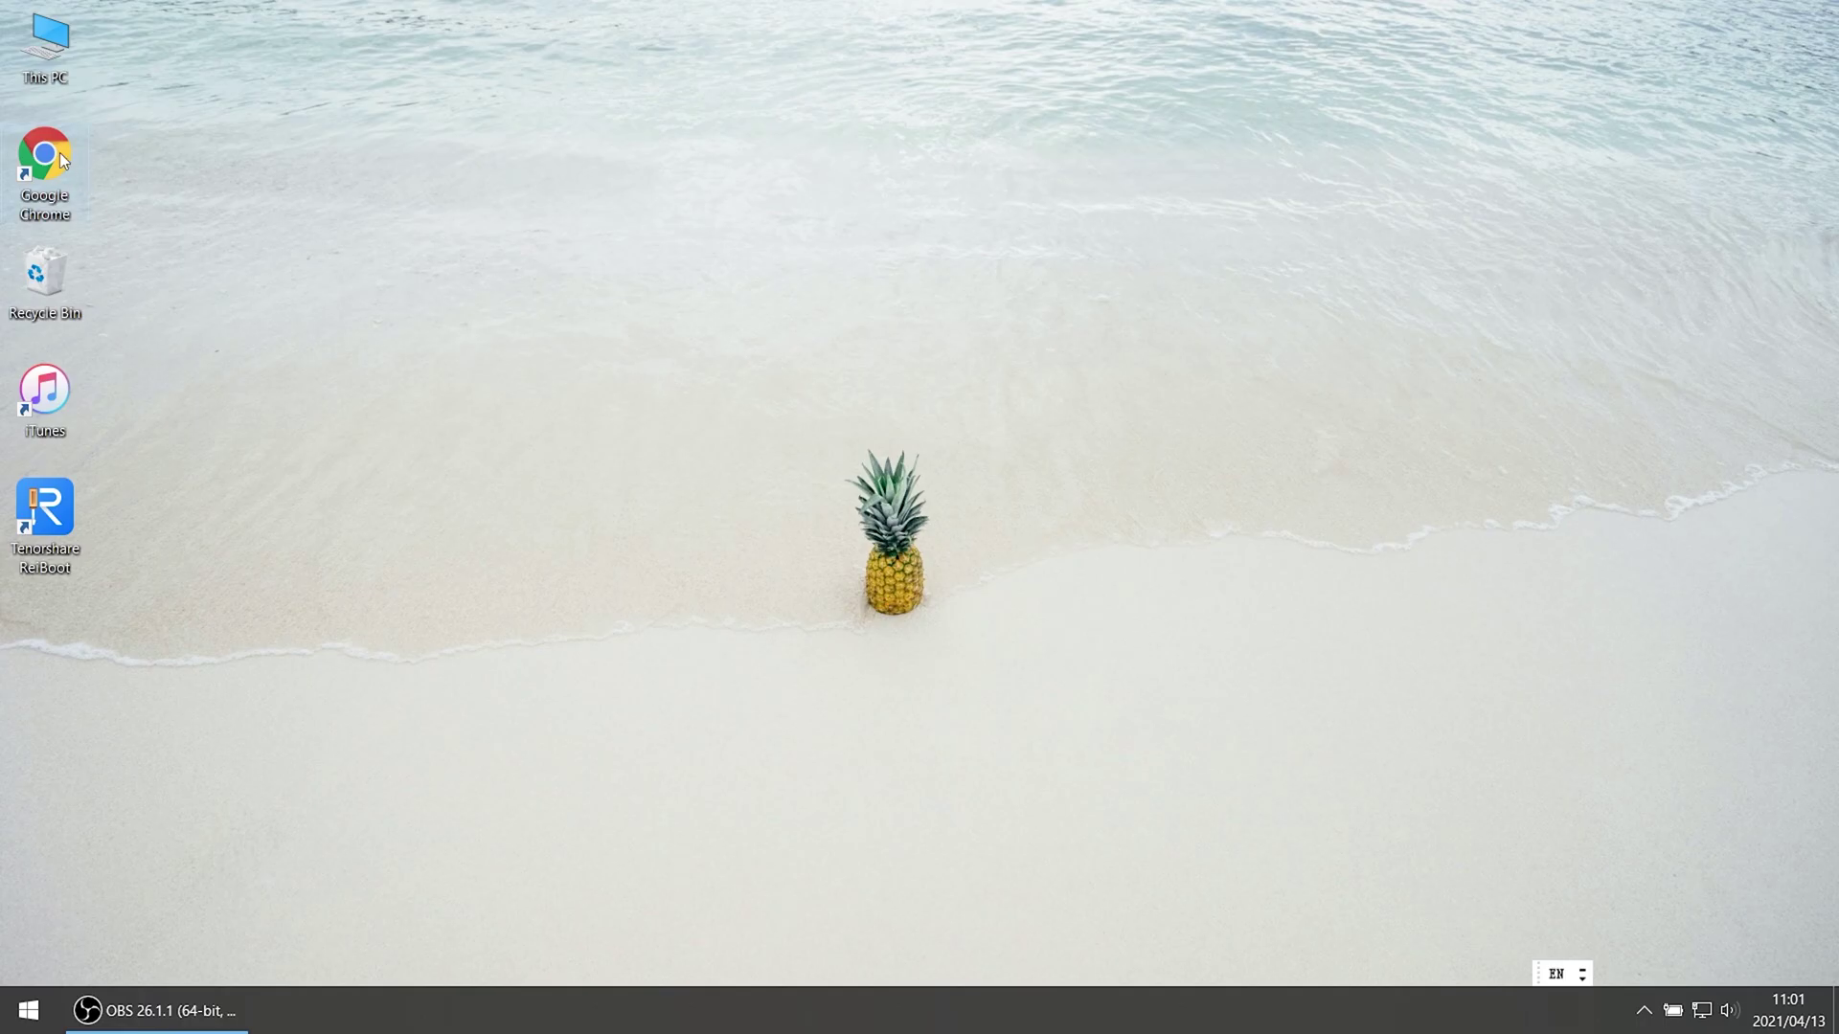
double_click(60, 152)
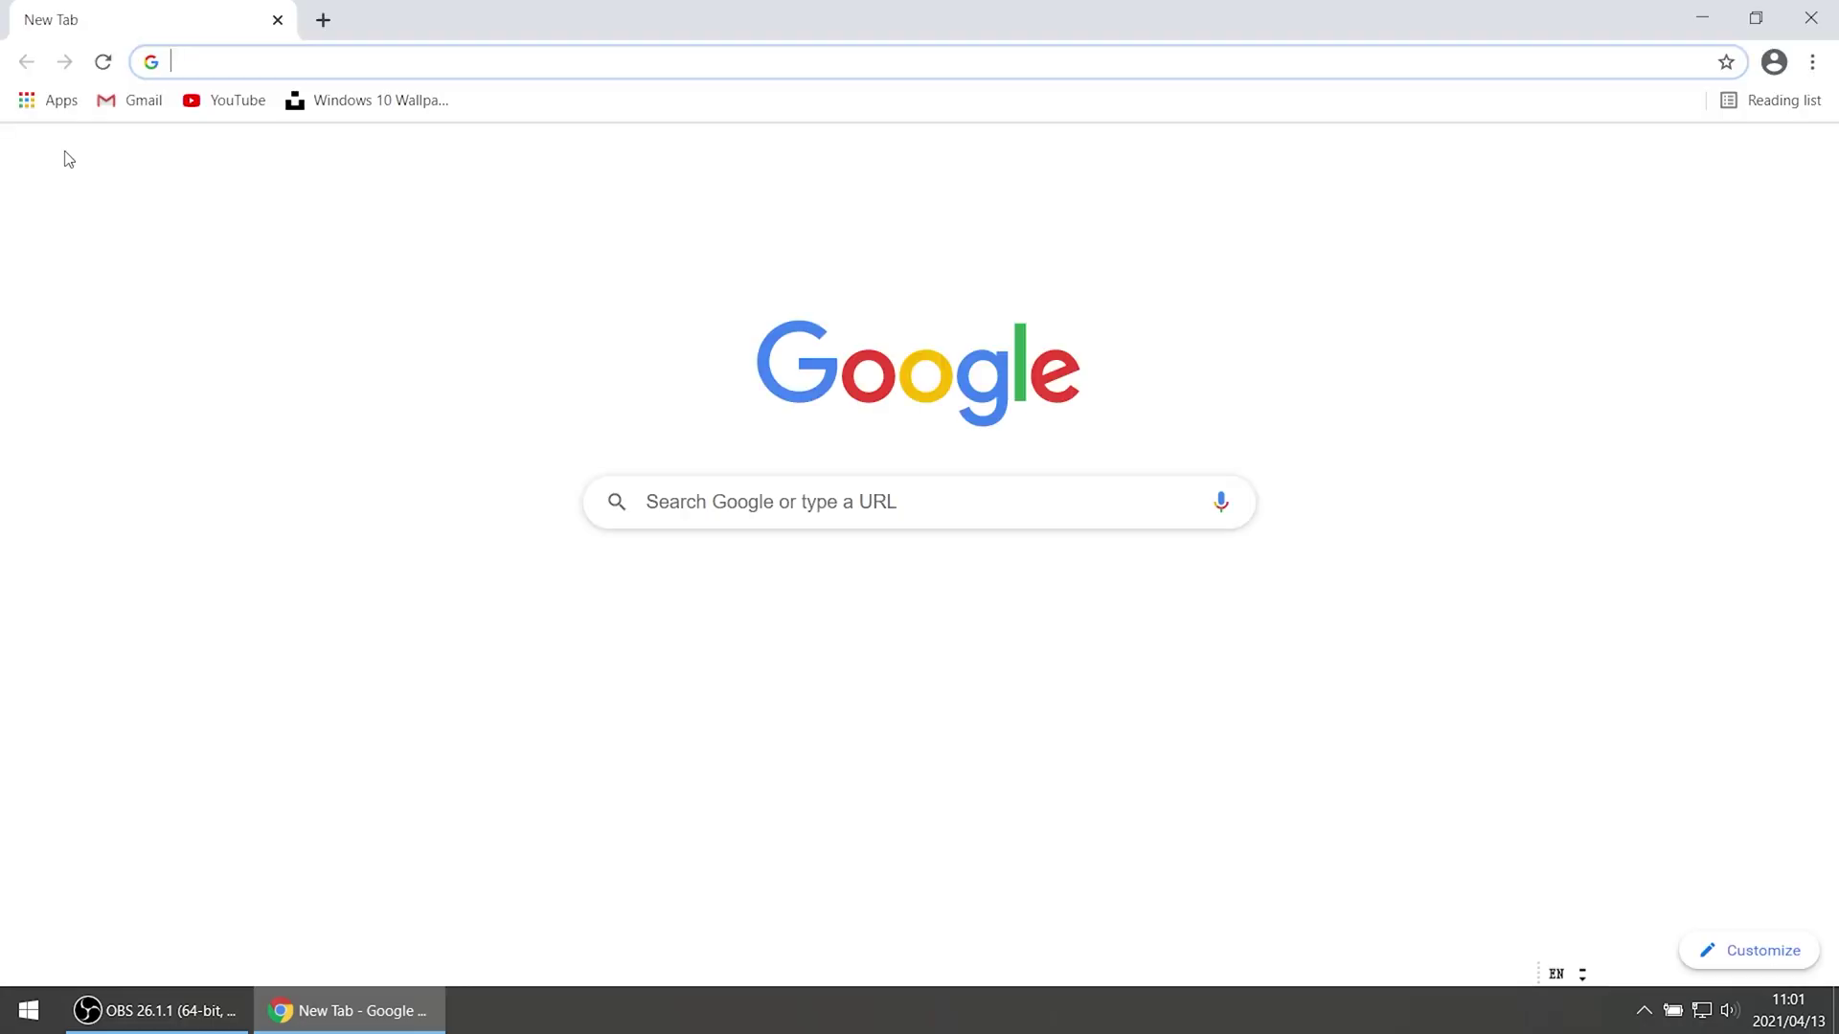
click(640, 609)
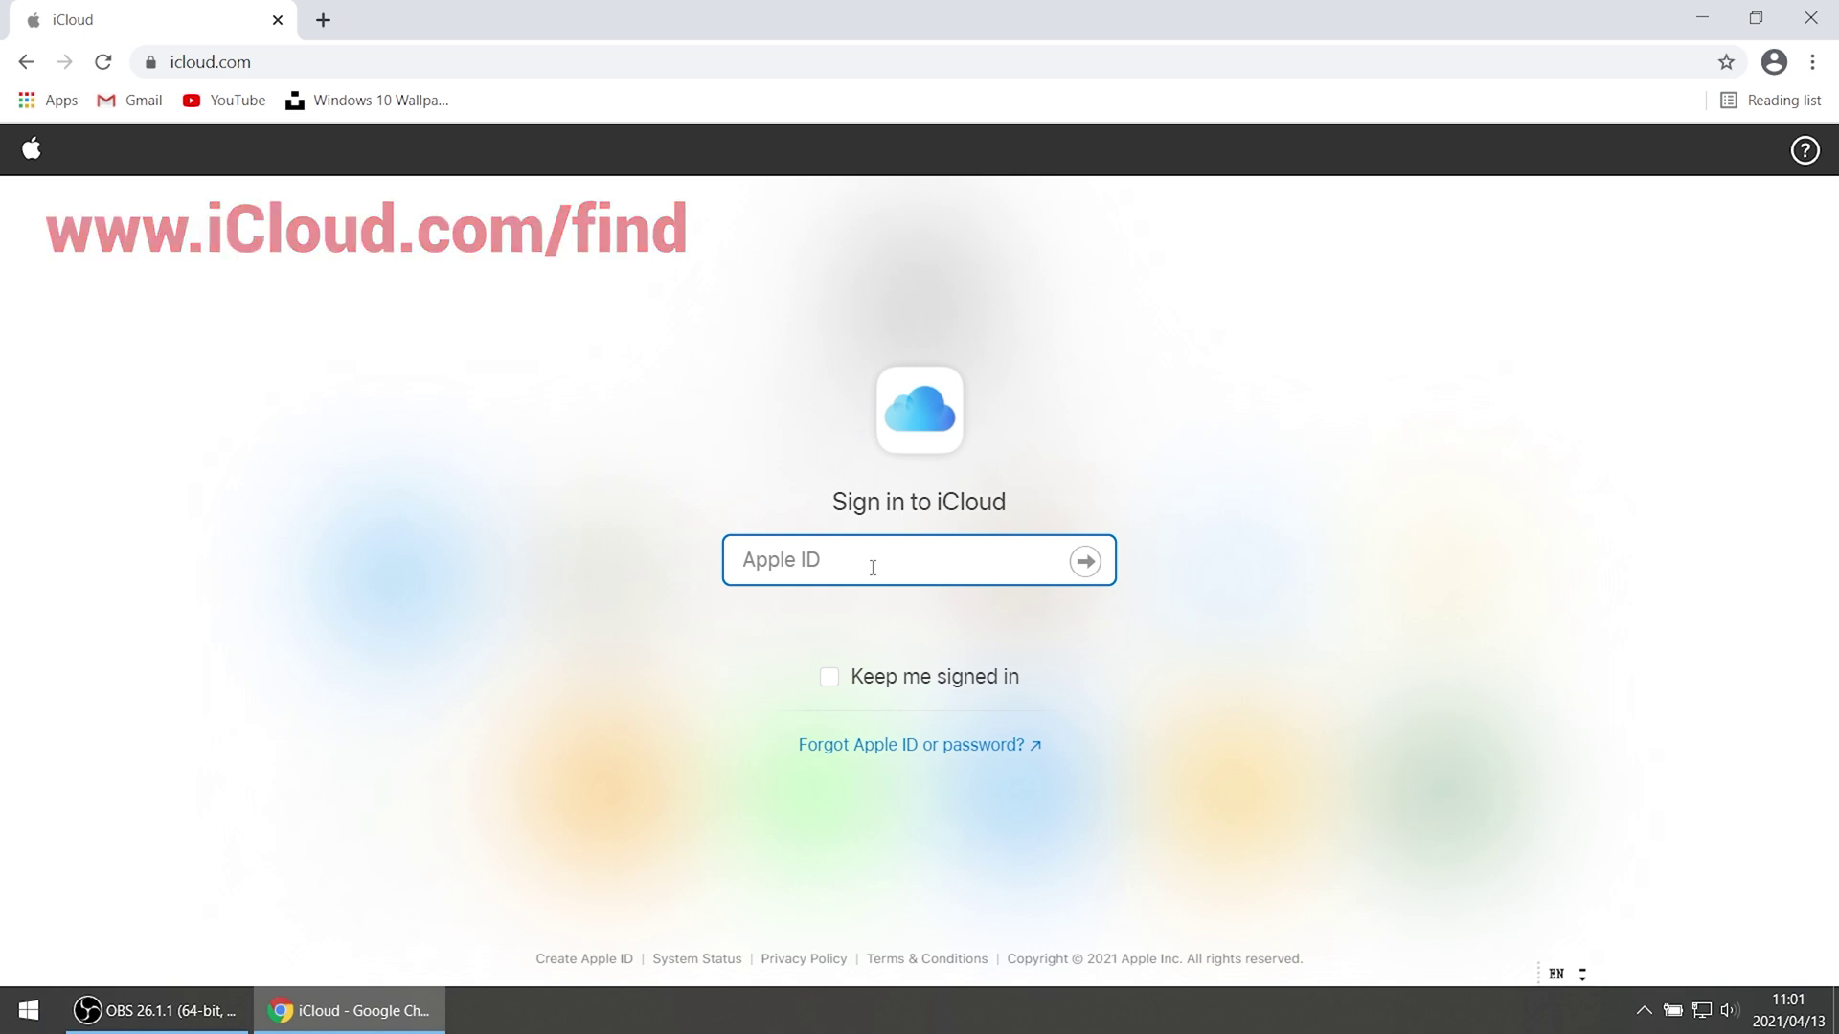
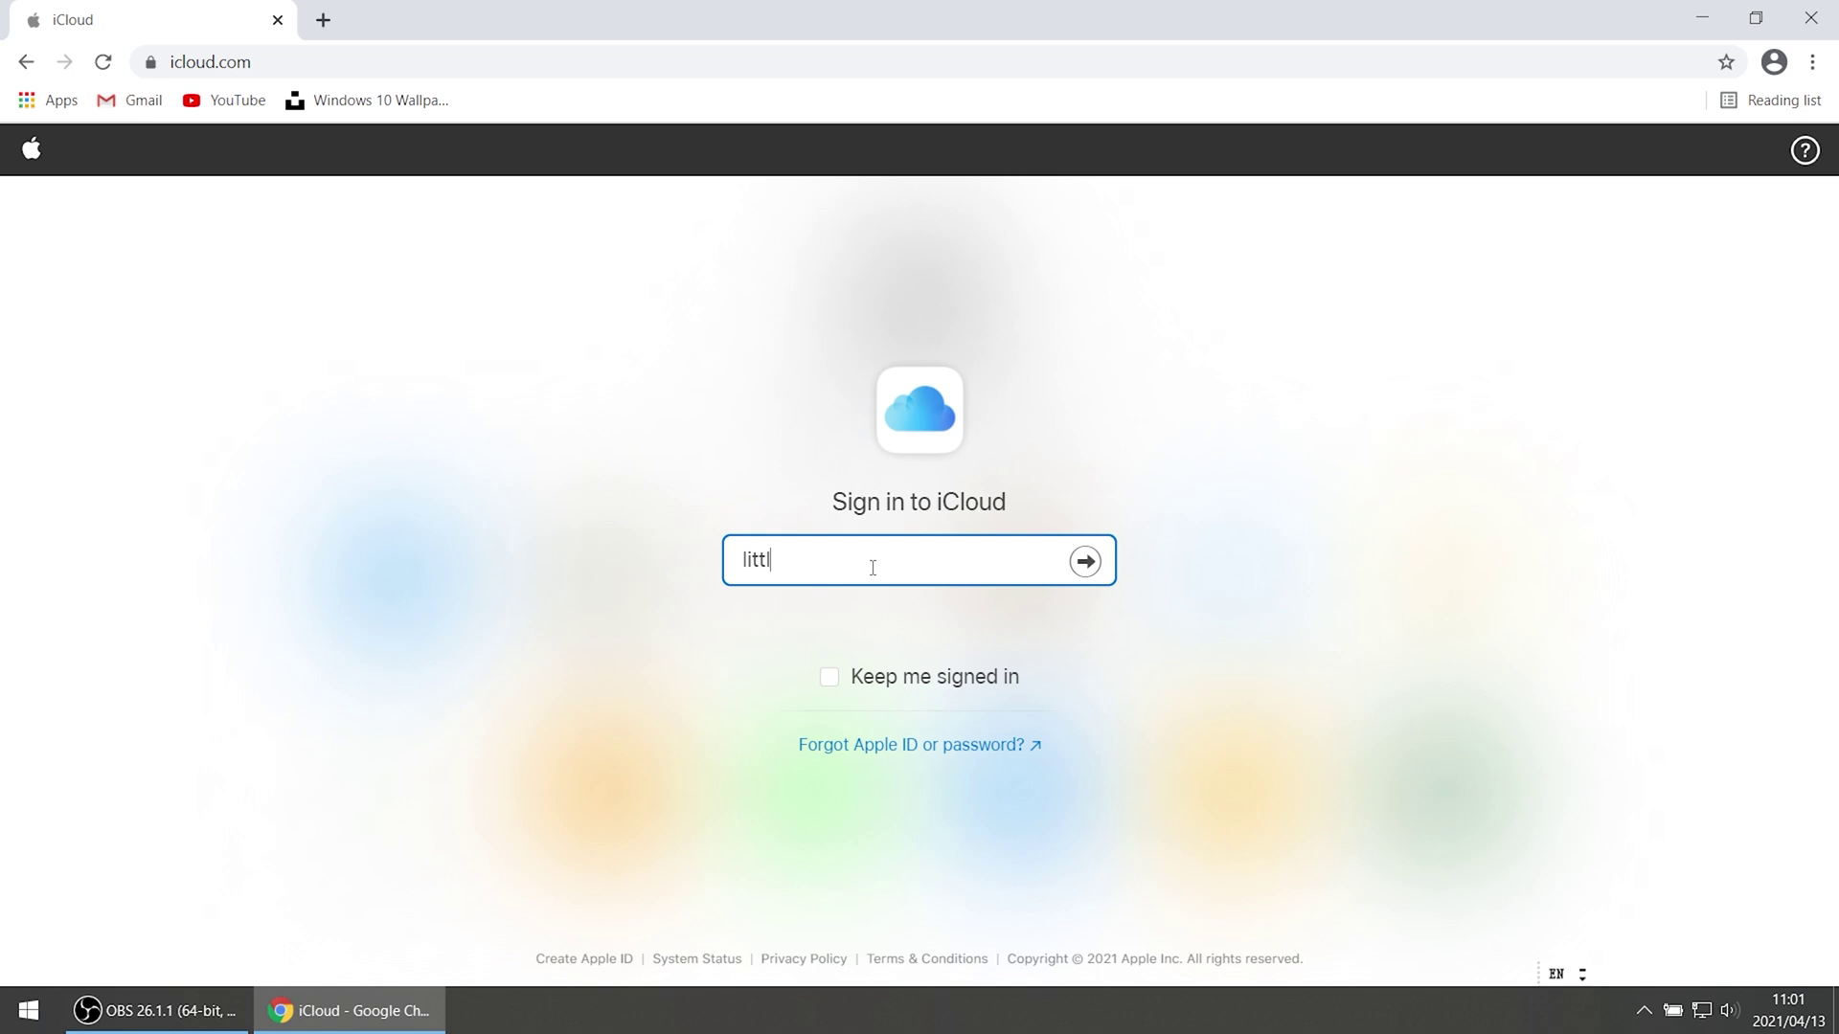
click(1073, 558)
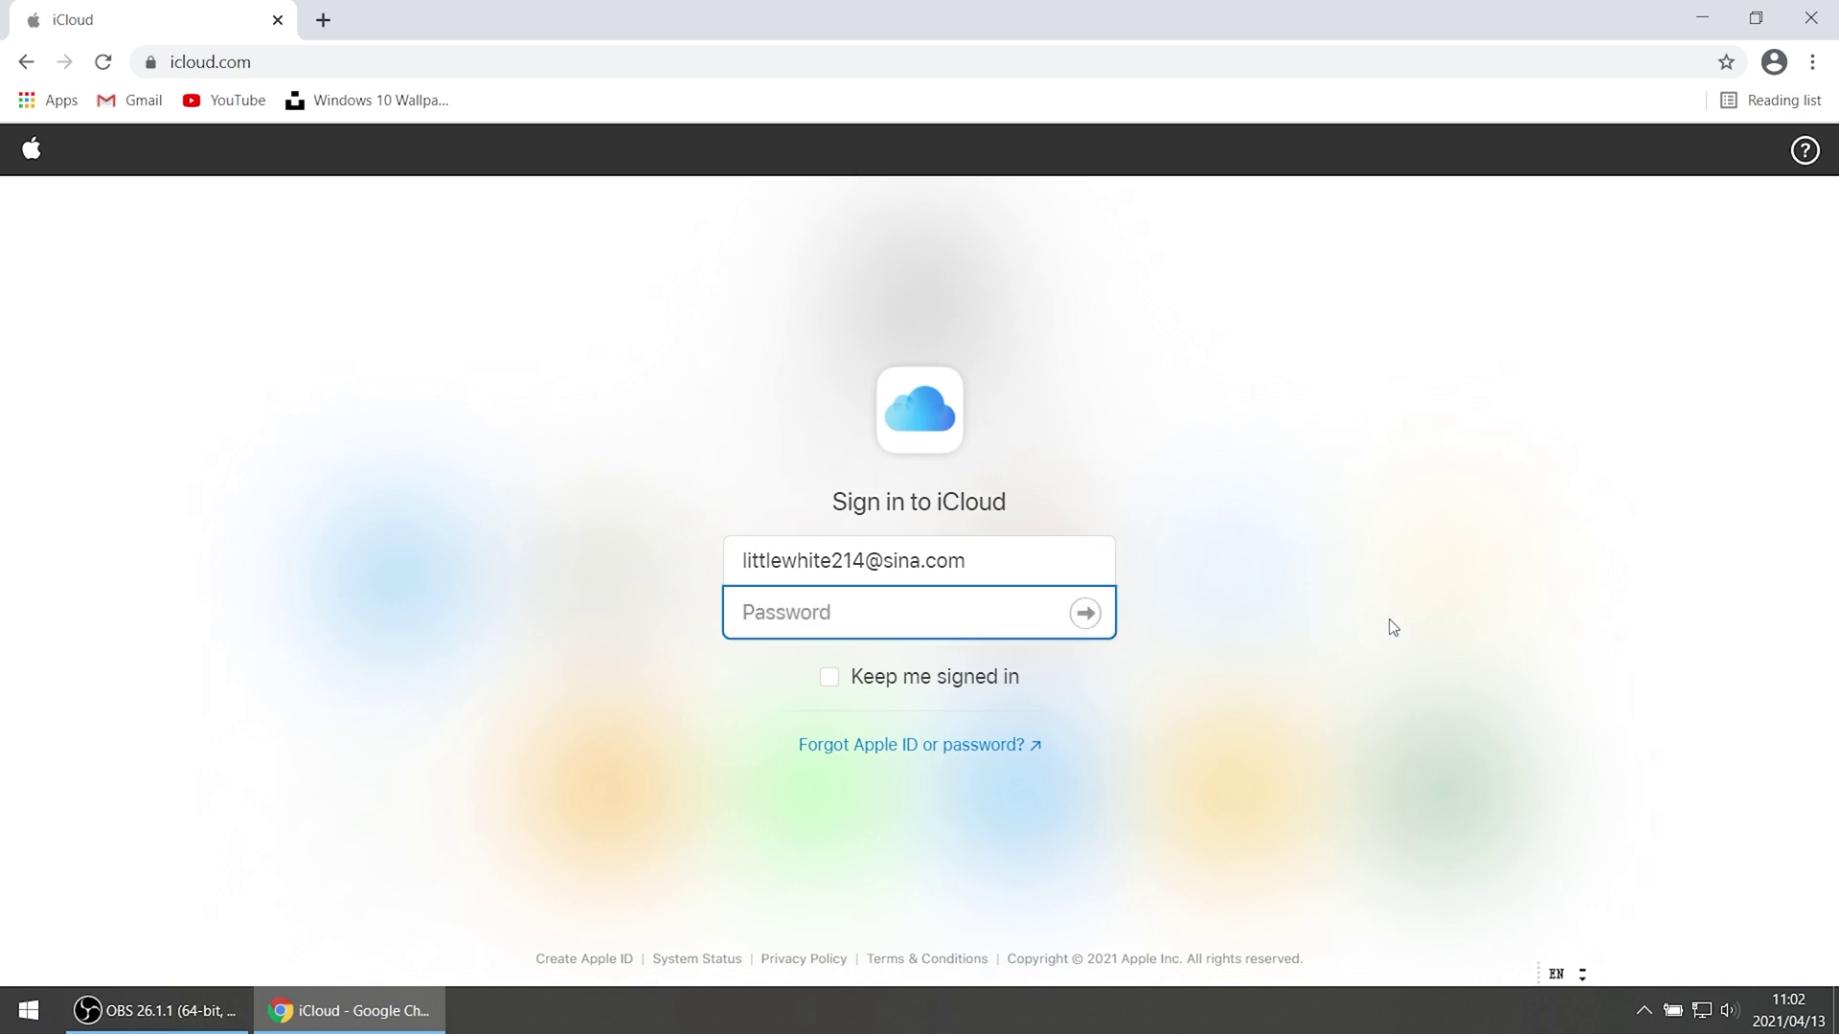
text(•••)
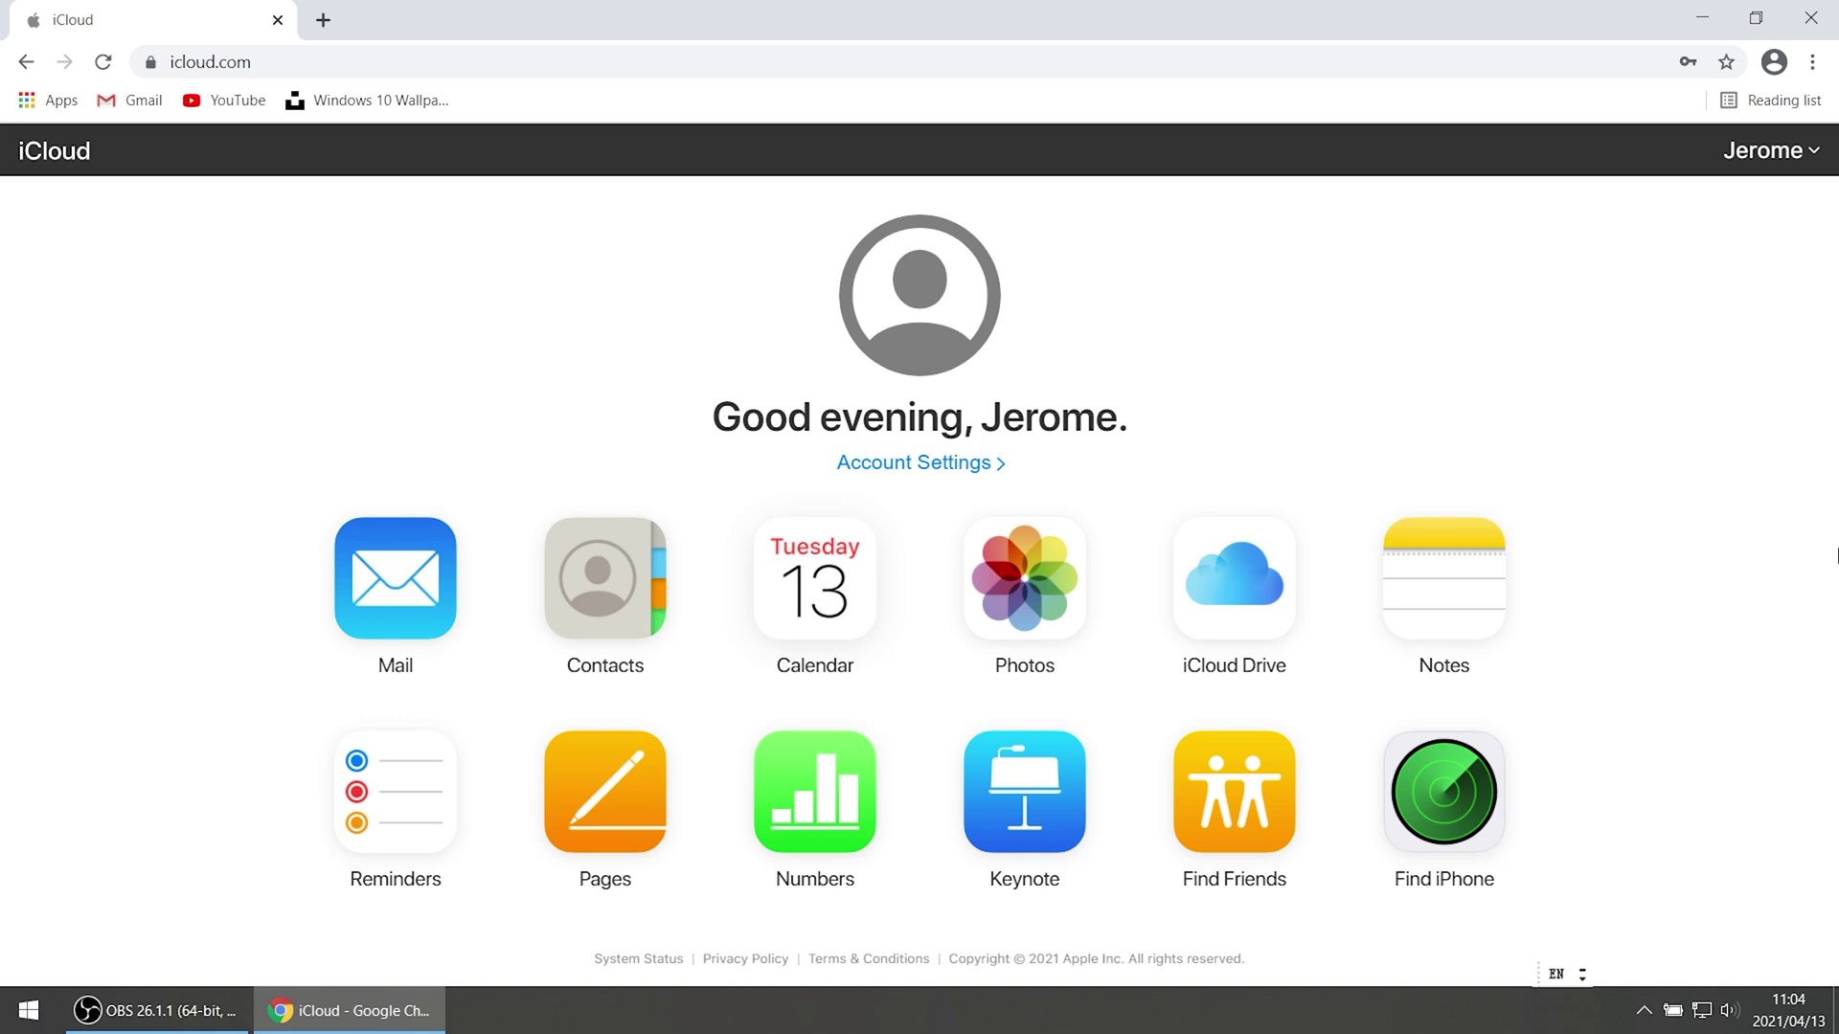
- Select the iPad under All Devices in Find iPhone and confirm Erase iPad
click(1468, 810)
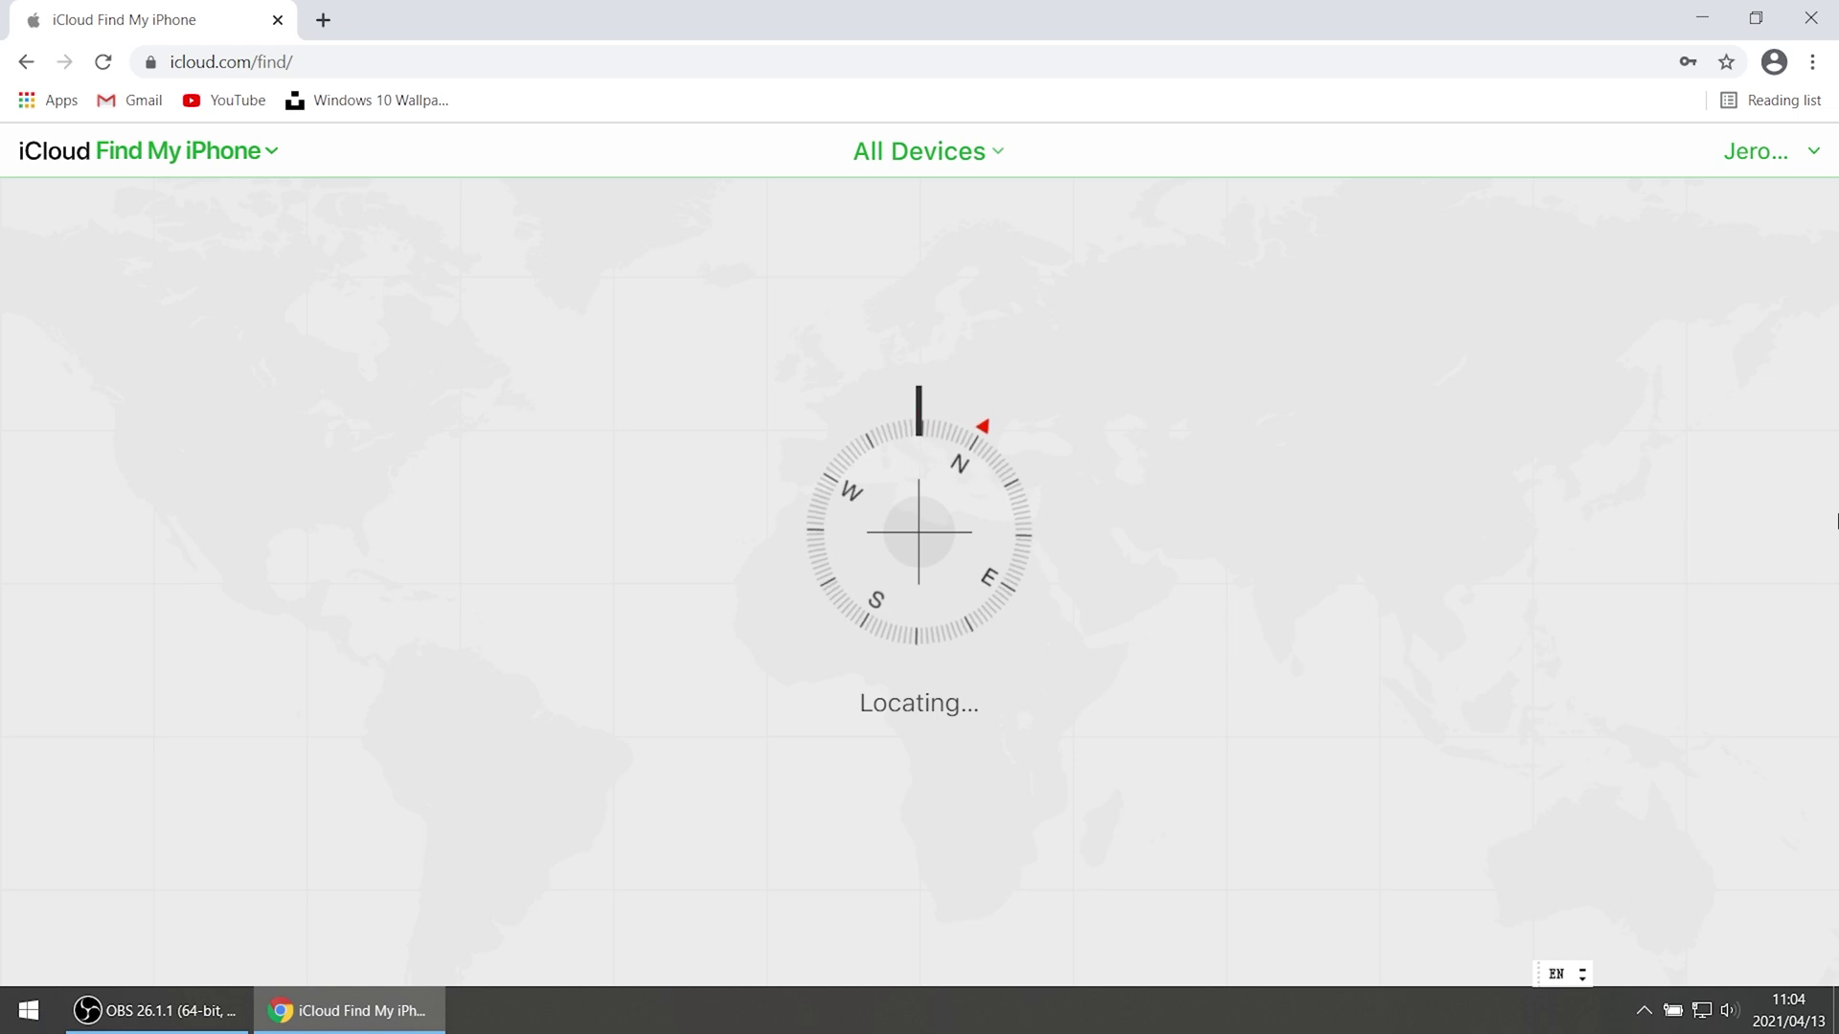
click(1000, 158)
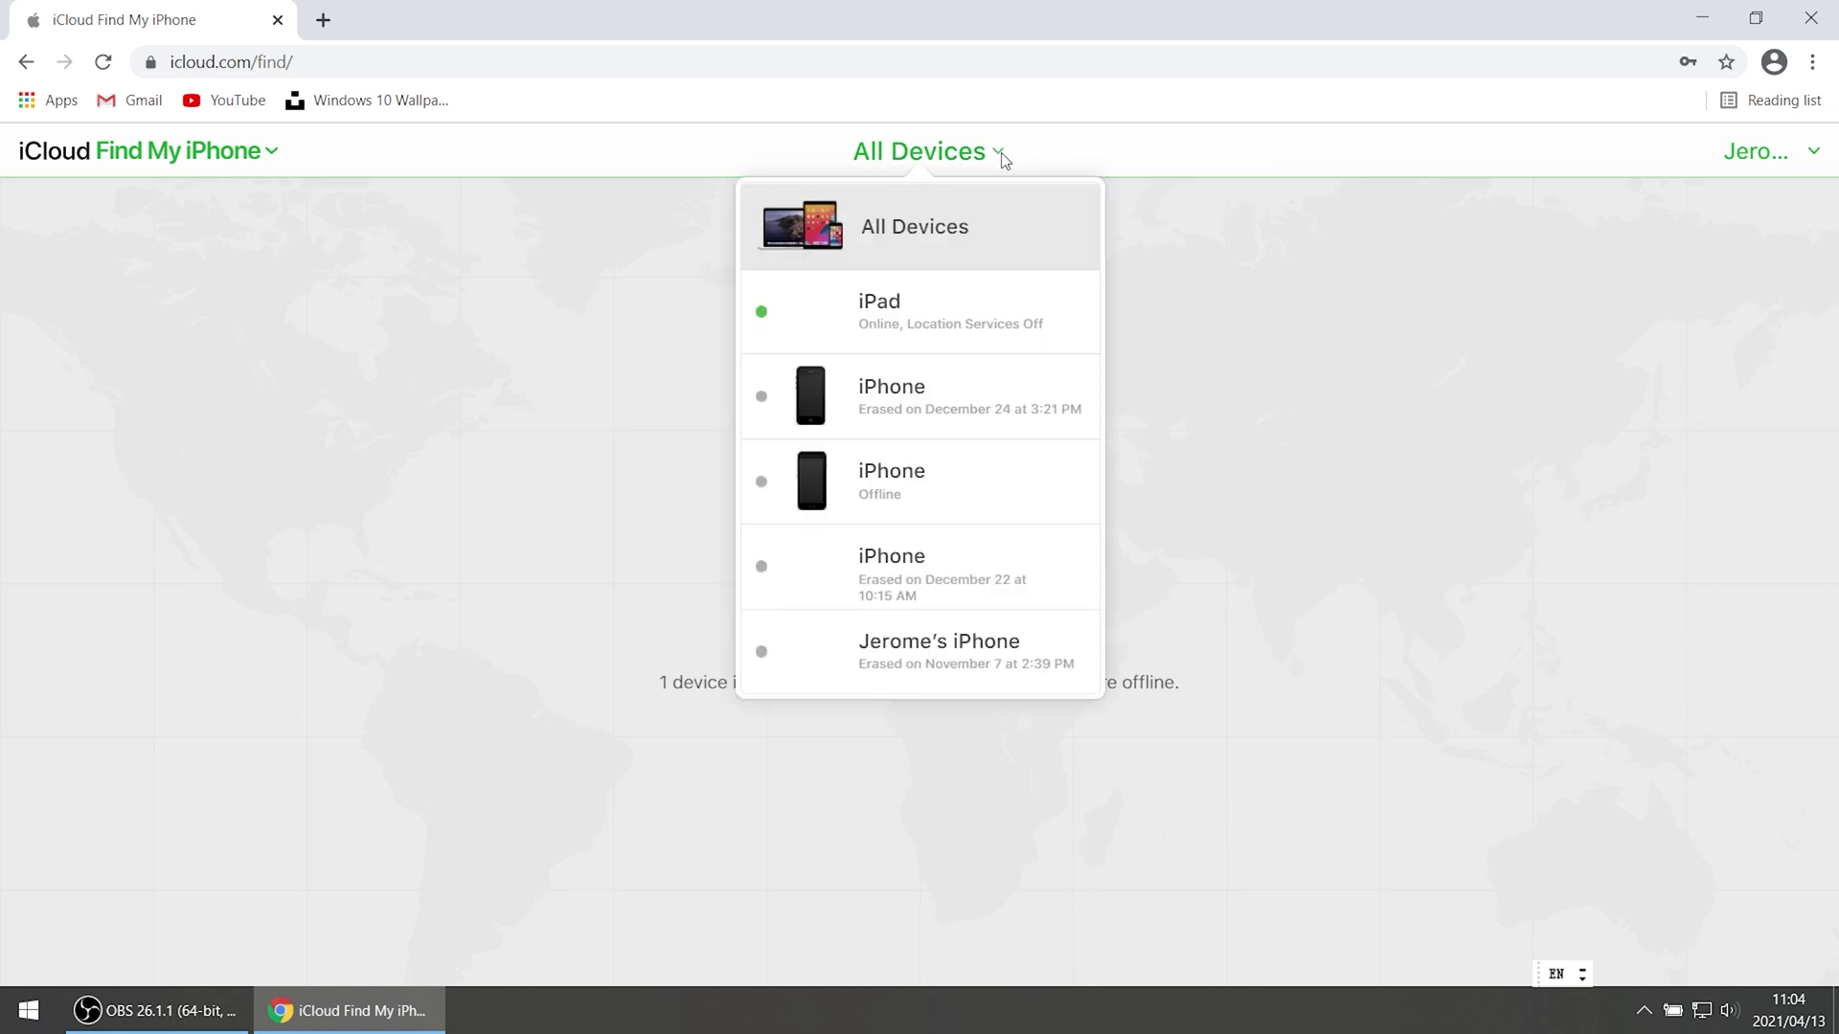
click(944, 322)
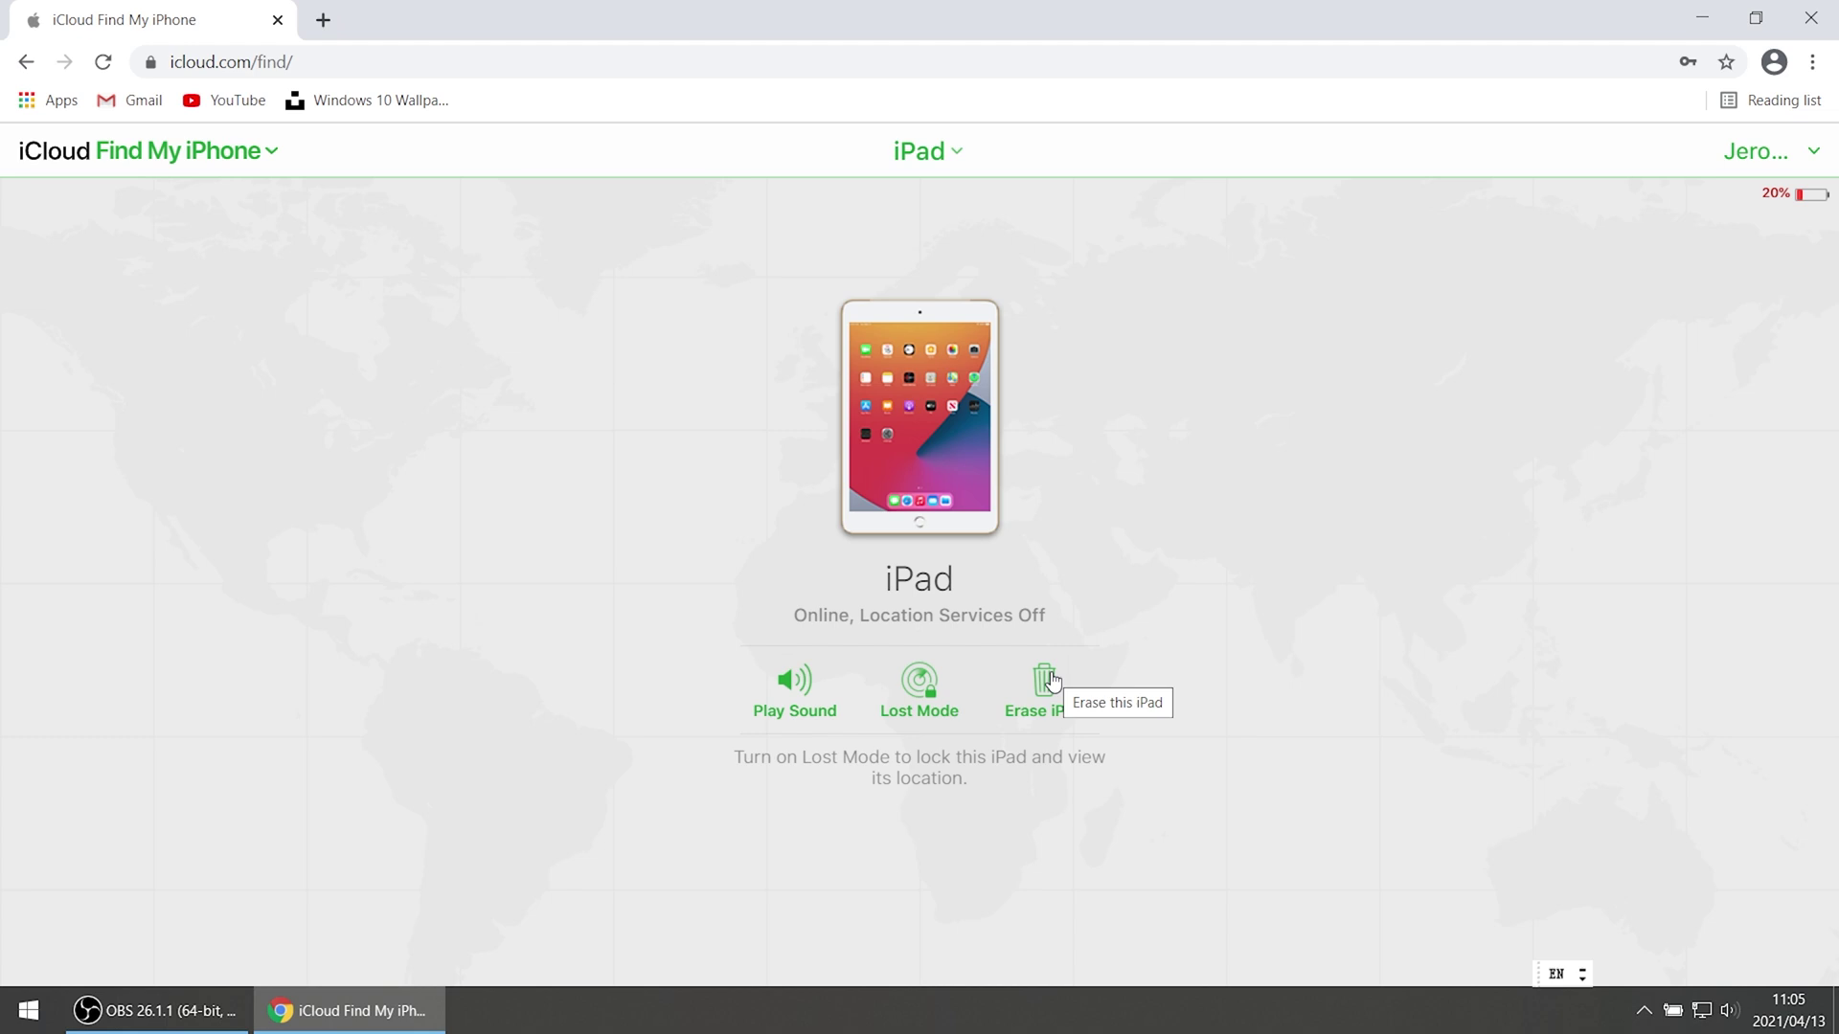
click(1046, 680)
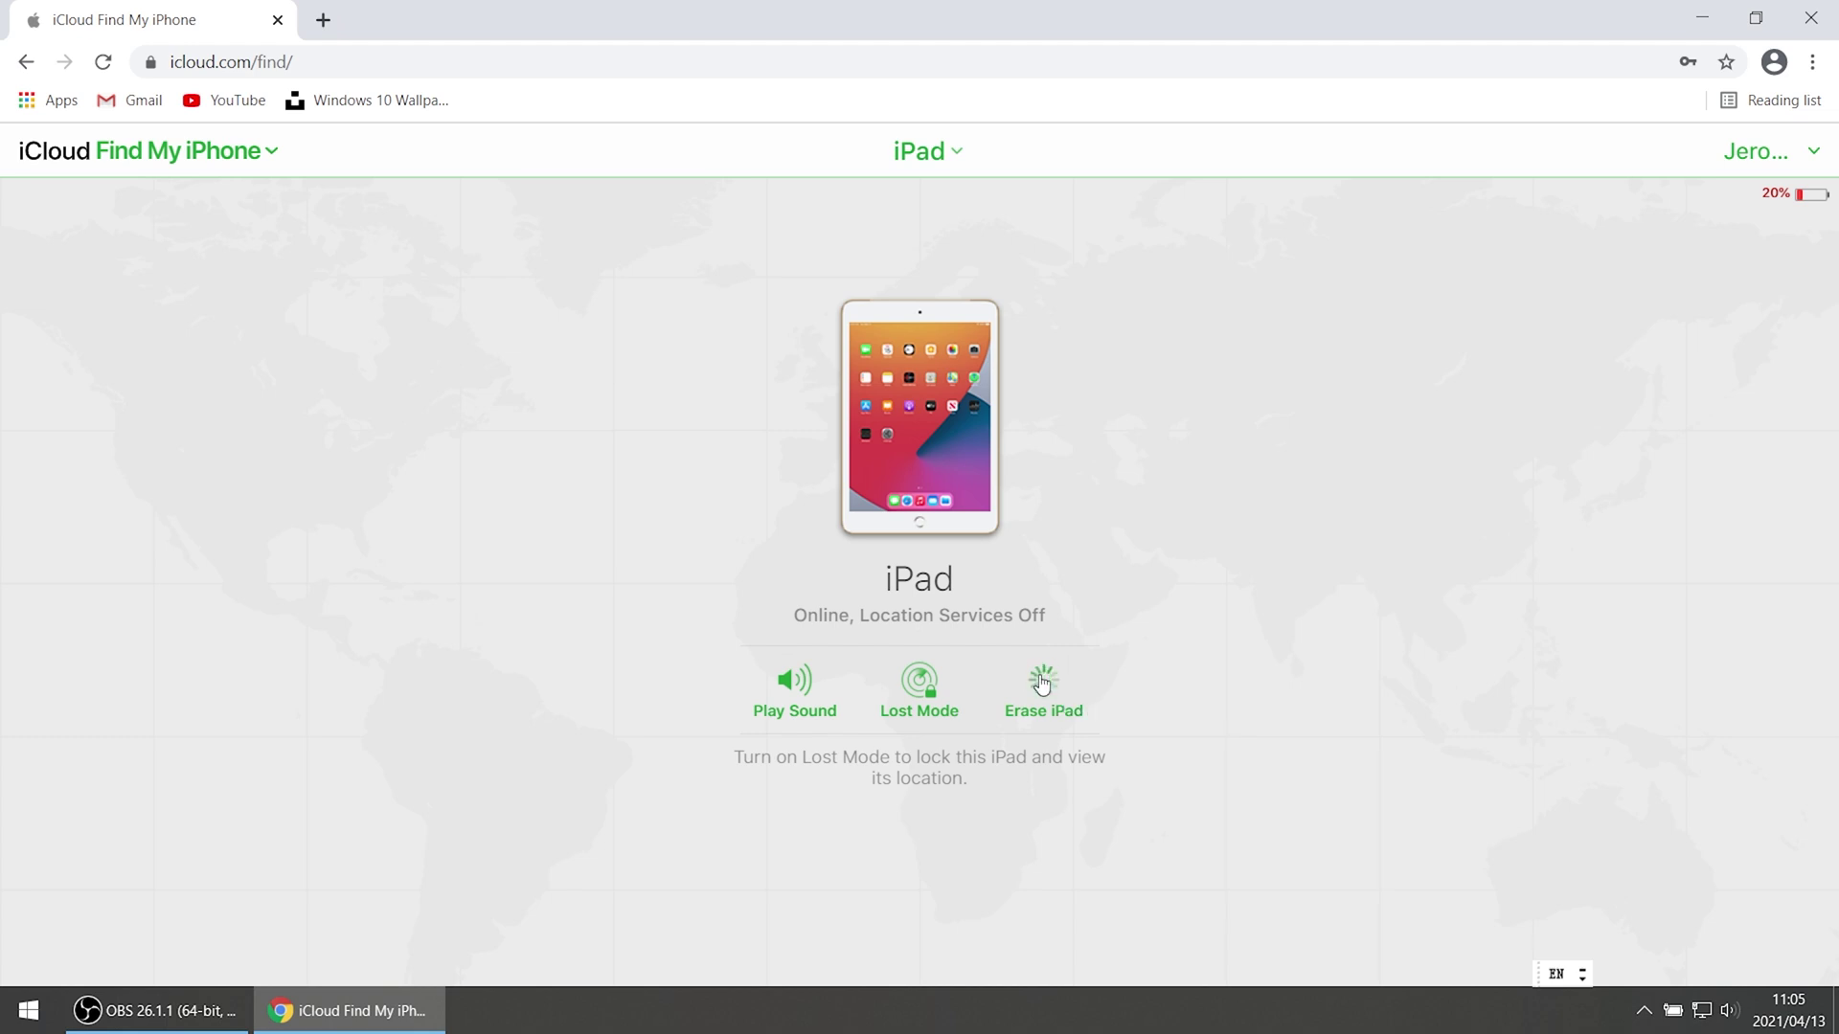
click(1152, 630)
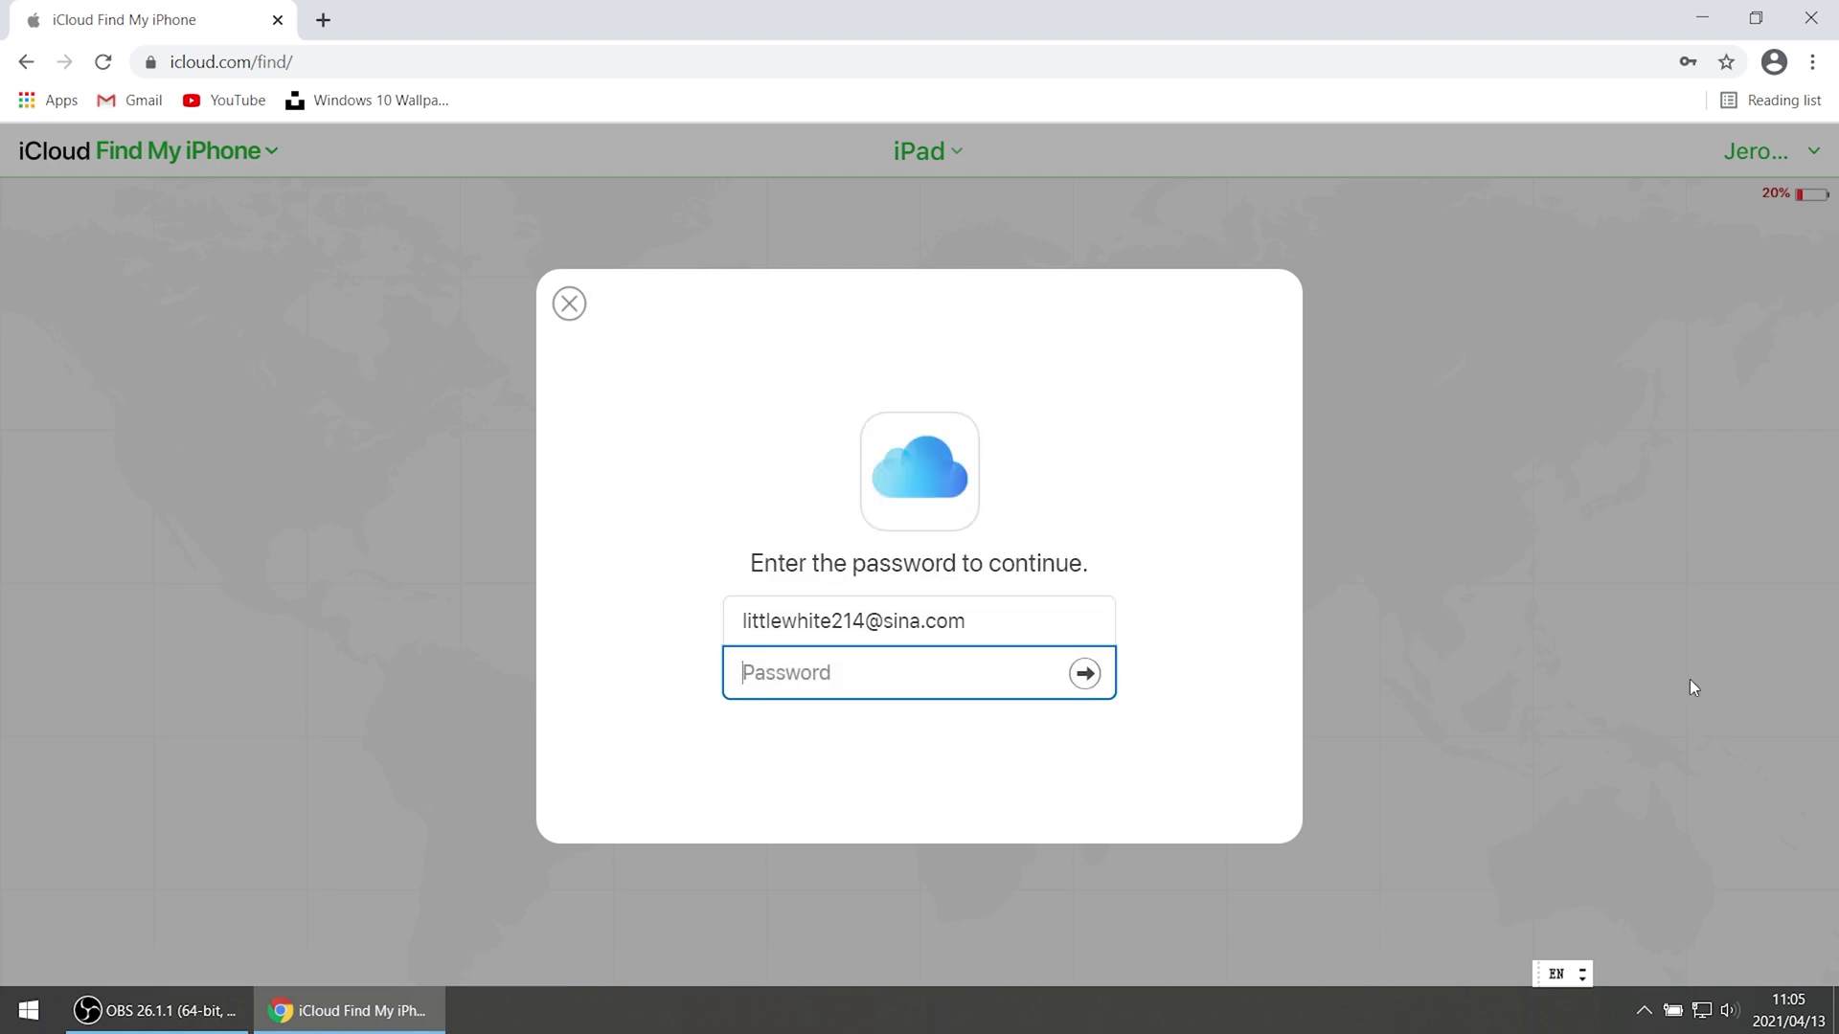
- Re-enter the password, skip the phone number and message, and acknowledge the erase
text(••)
click(1084, 674)
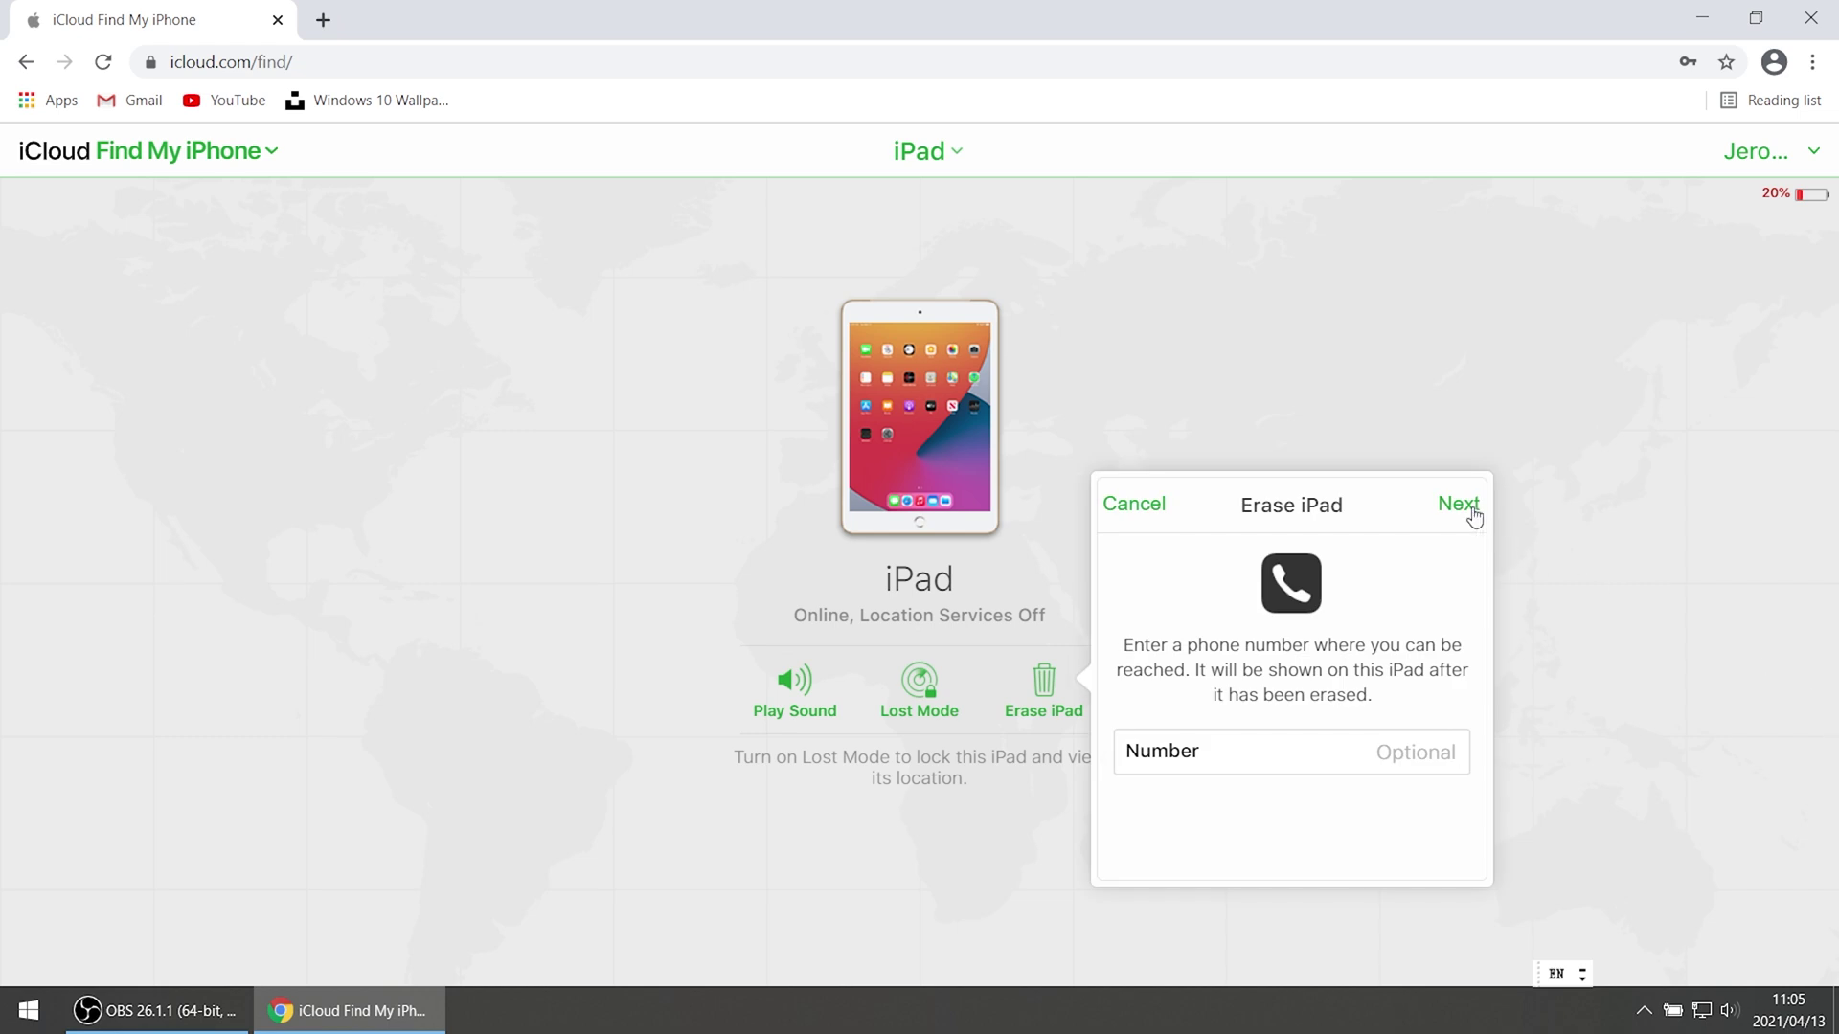
click(1474, 517)
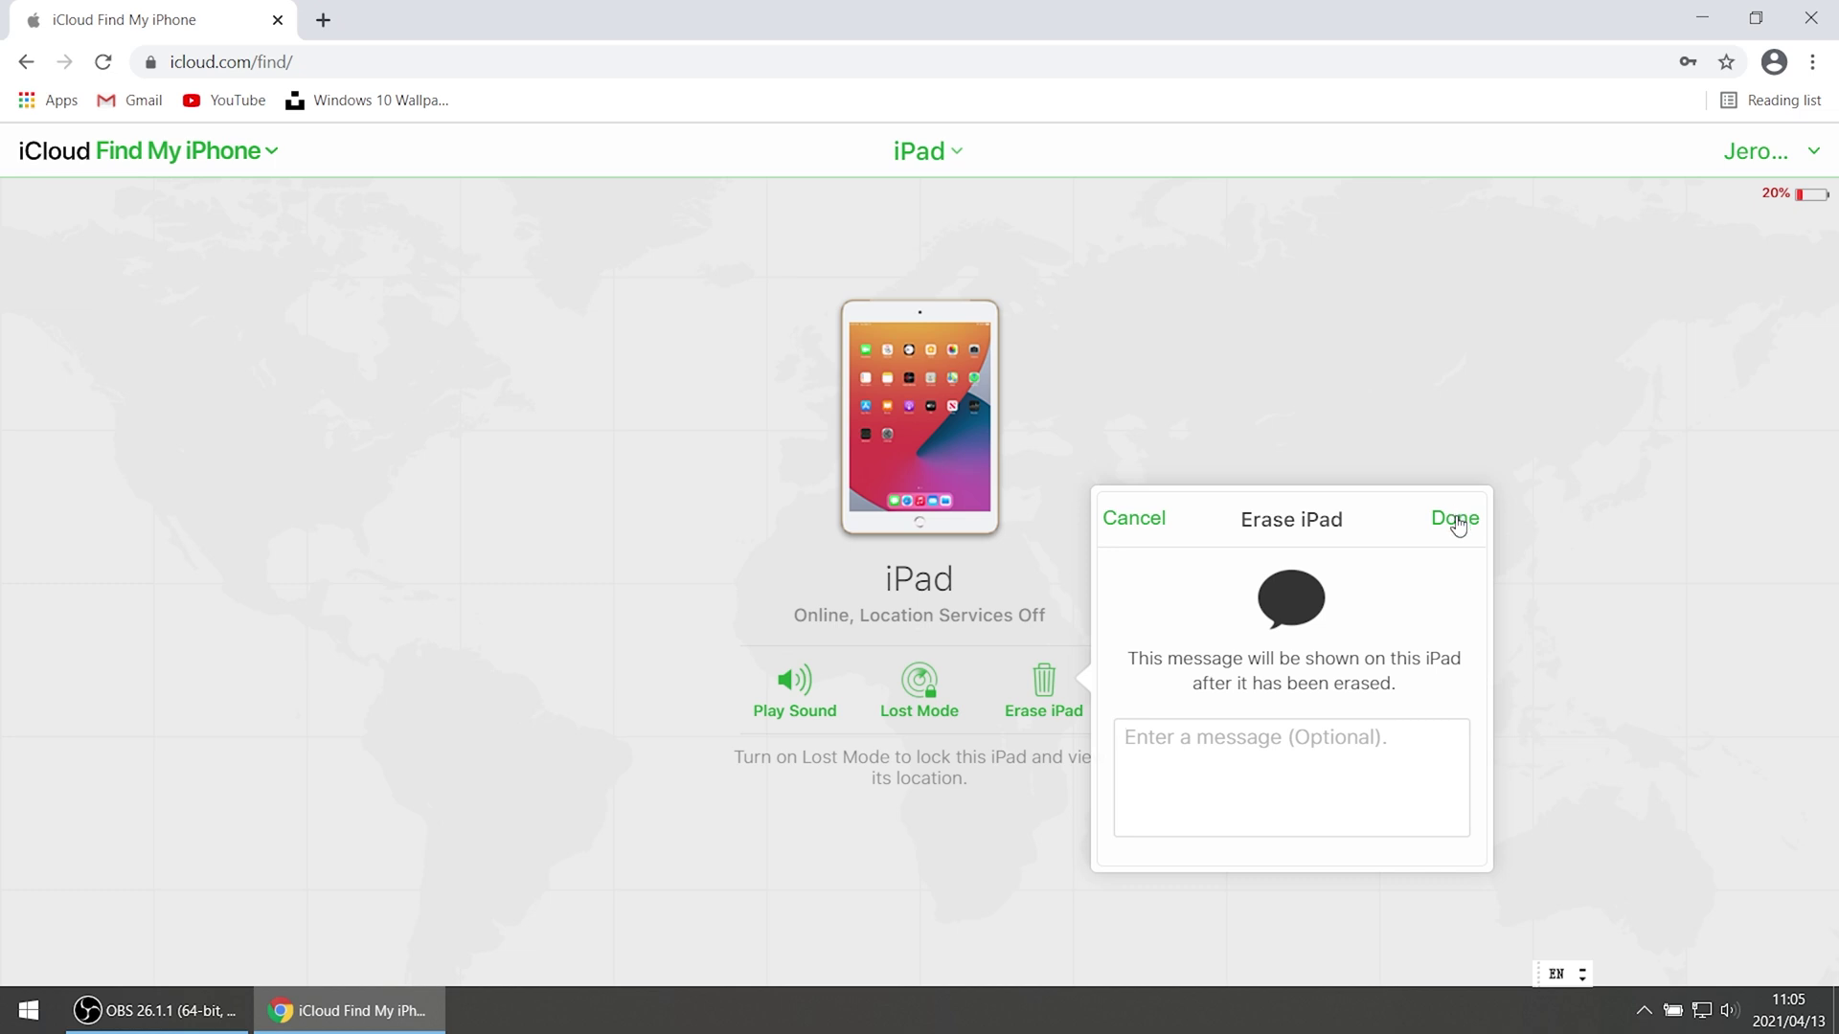
click(1457, 522)
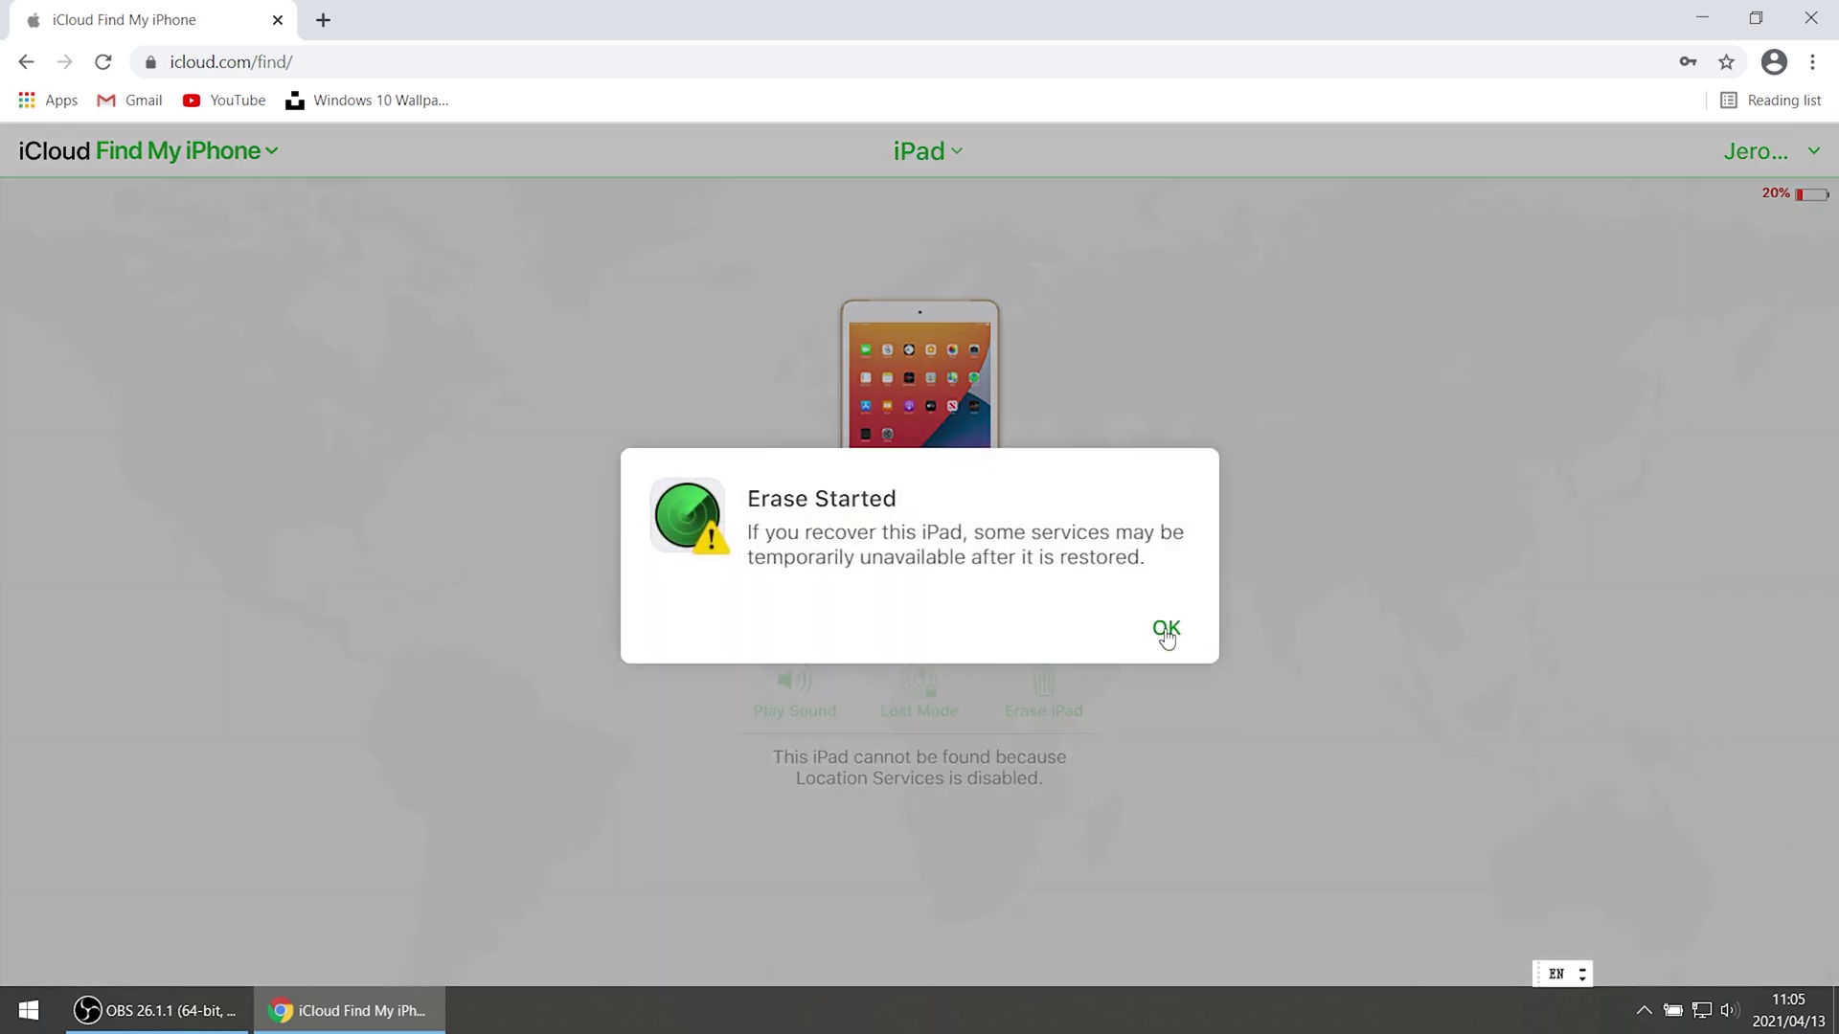
click(1166, 630)
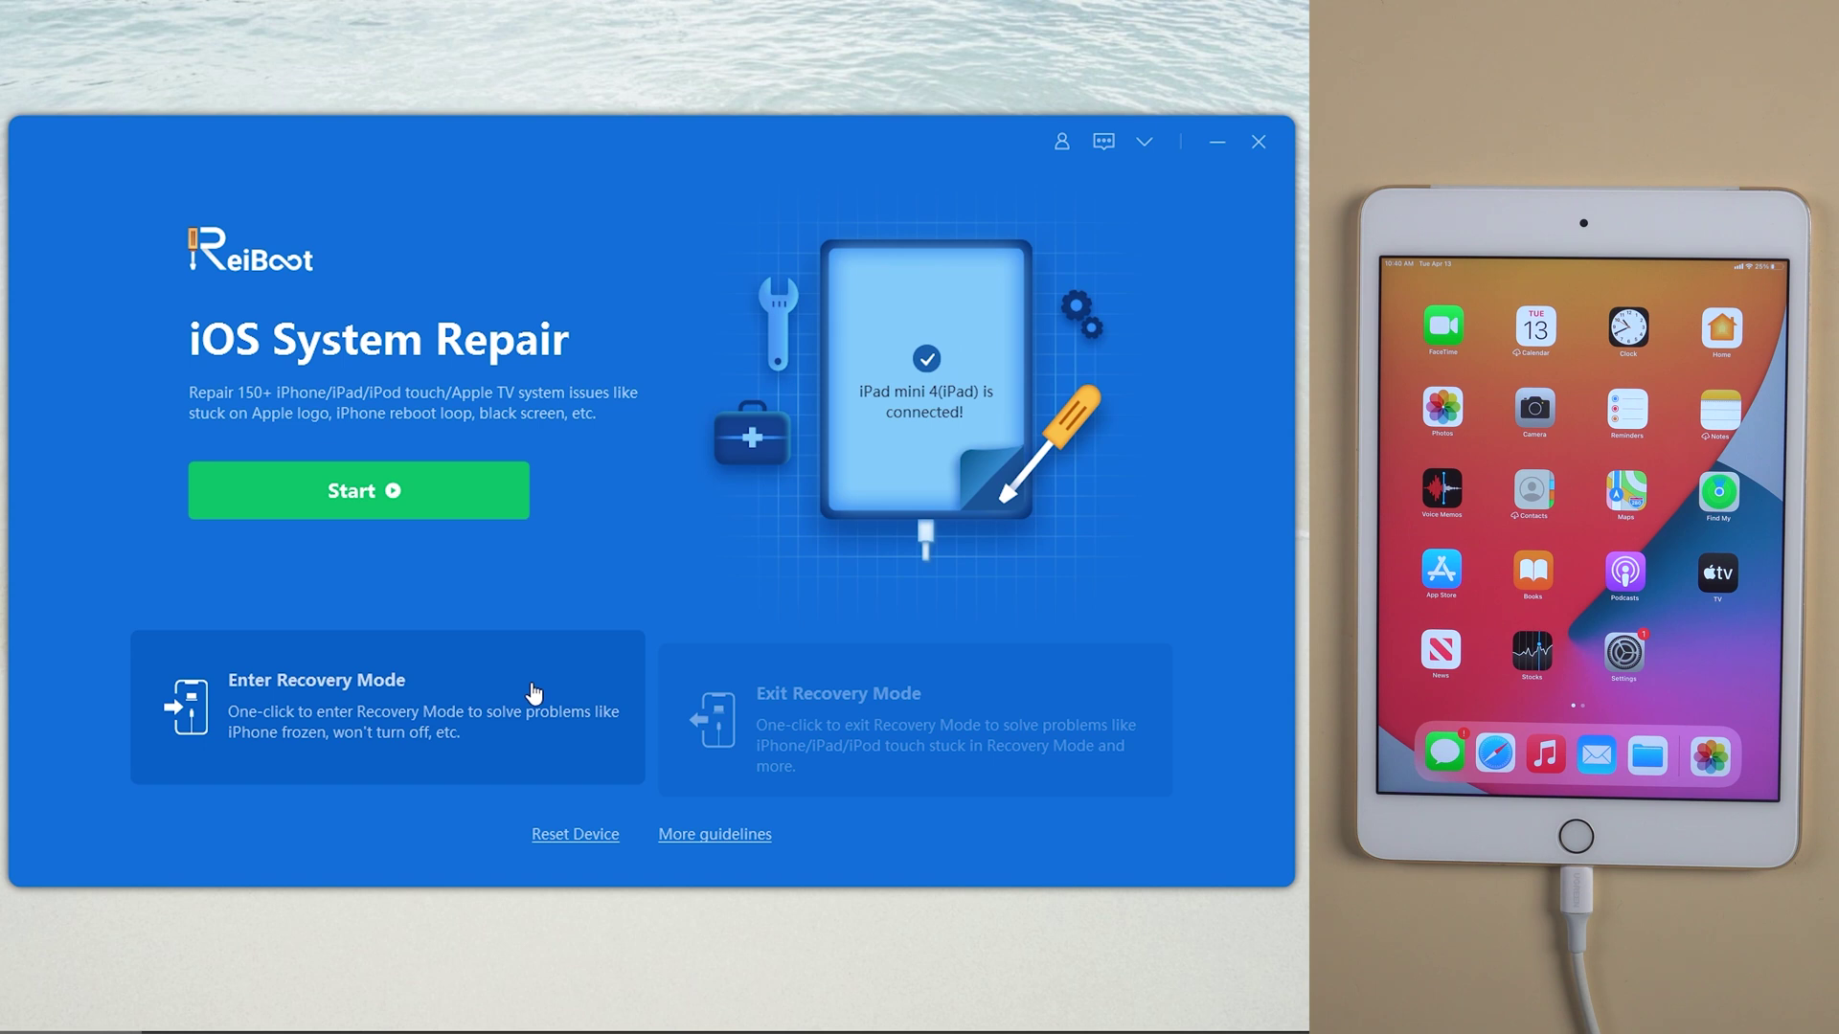
- Put the iPad into recovery mode, dismiss the success notice, and start iOS System Repair
click(515, 692)
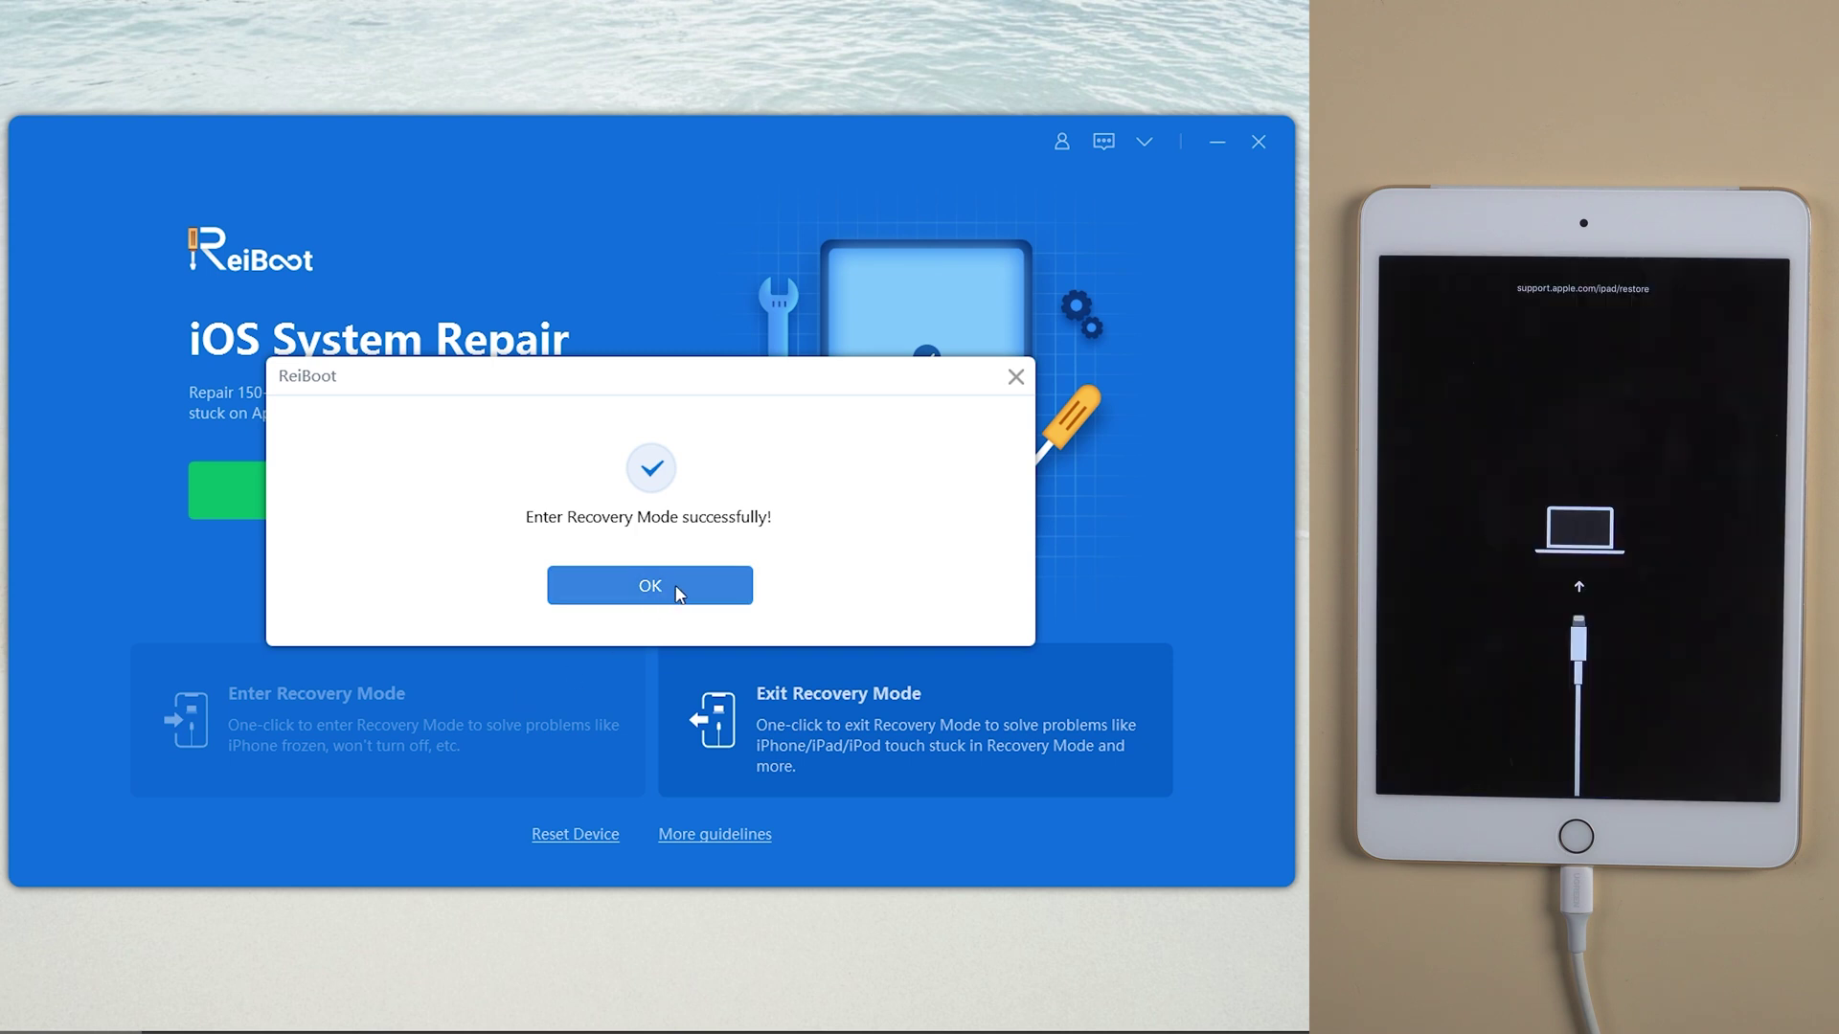
click(677, 594)
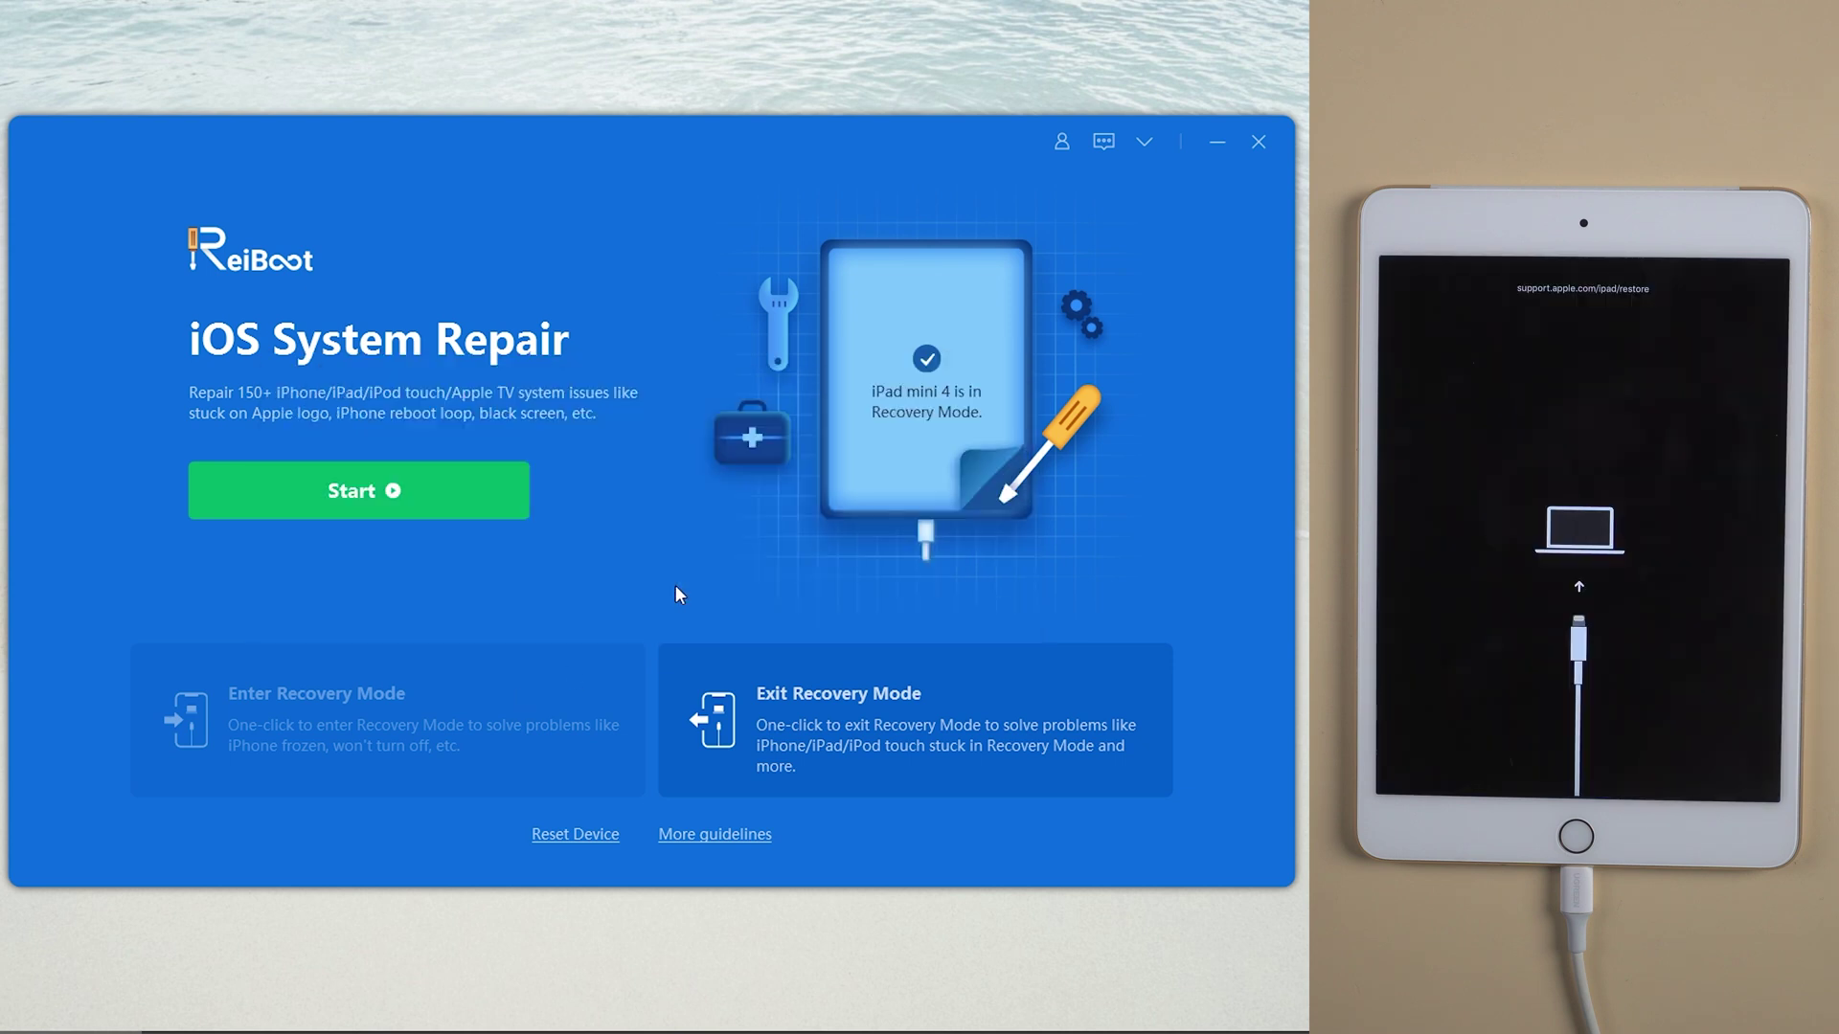
click(461, 490)
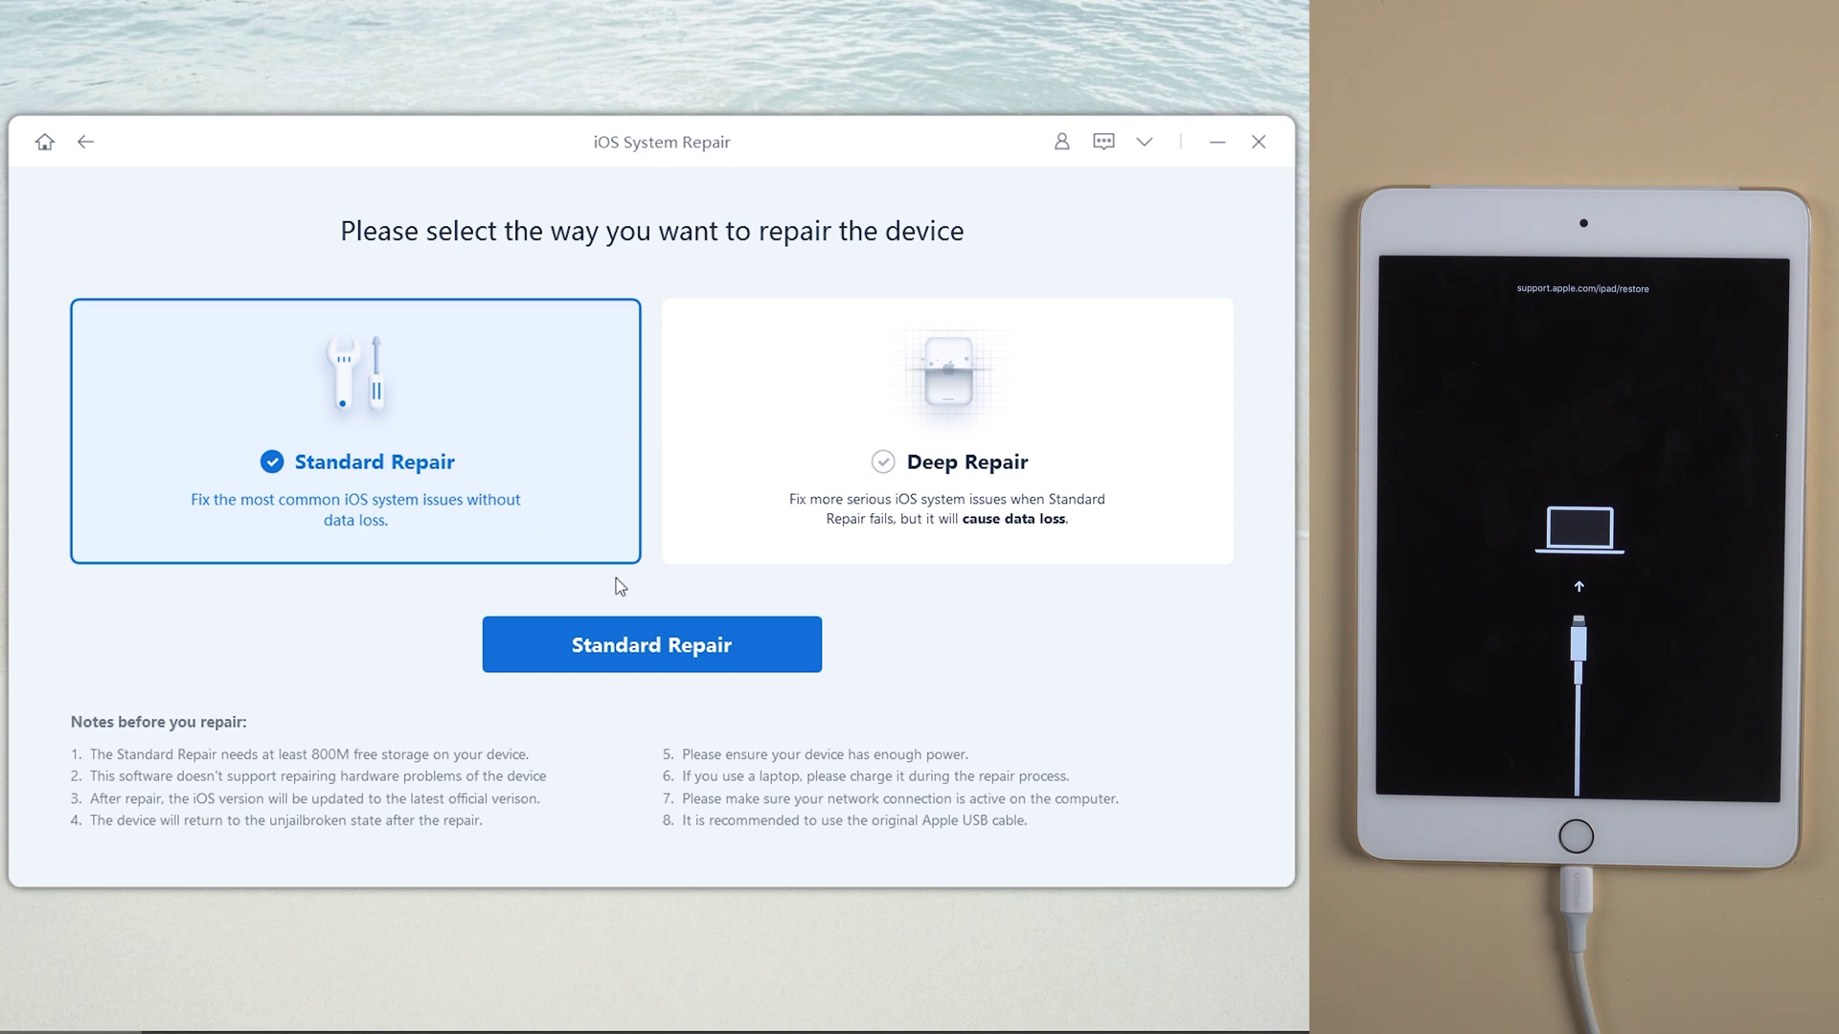
- Choose Standard Repair and download the iPadOS 14.4.2 firmware for the iPad mini 4
click(665, 649)
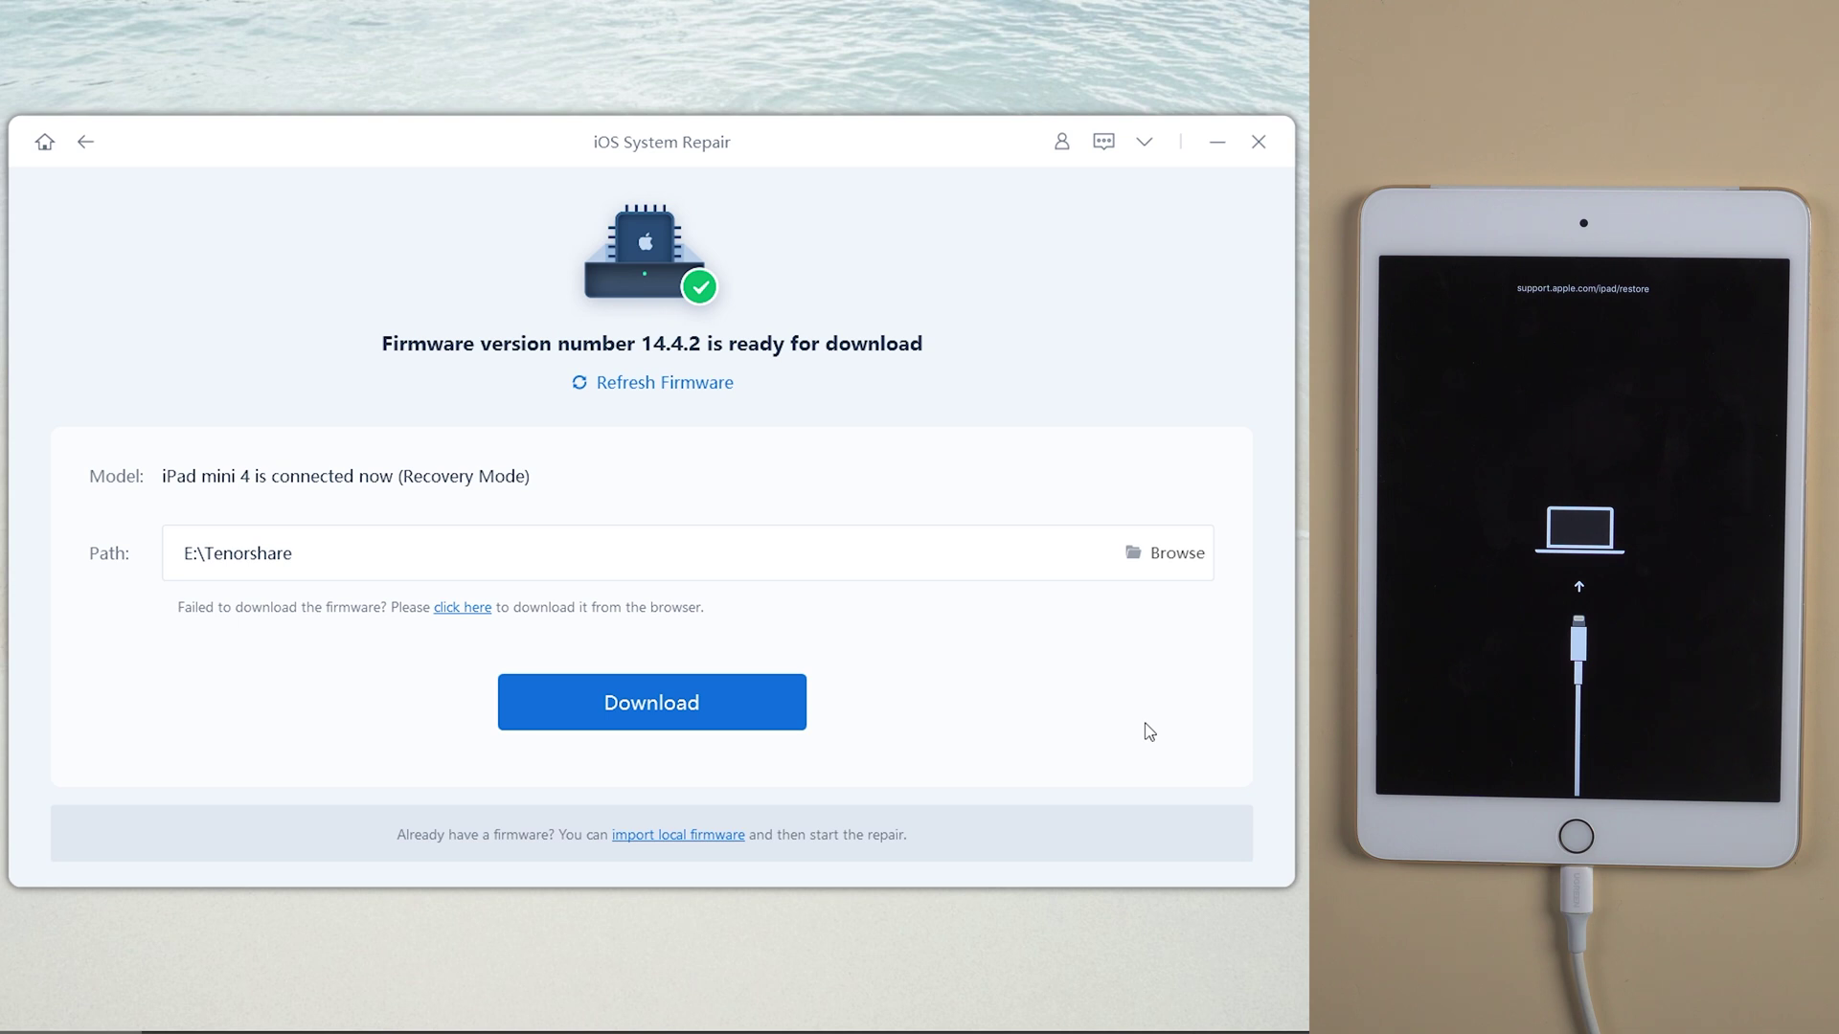
click(750, 701)
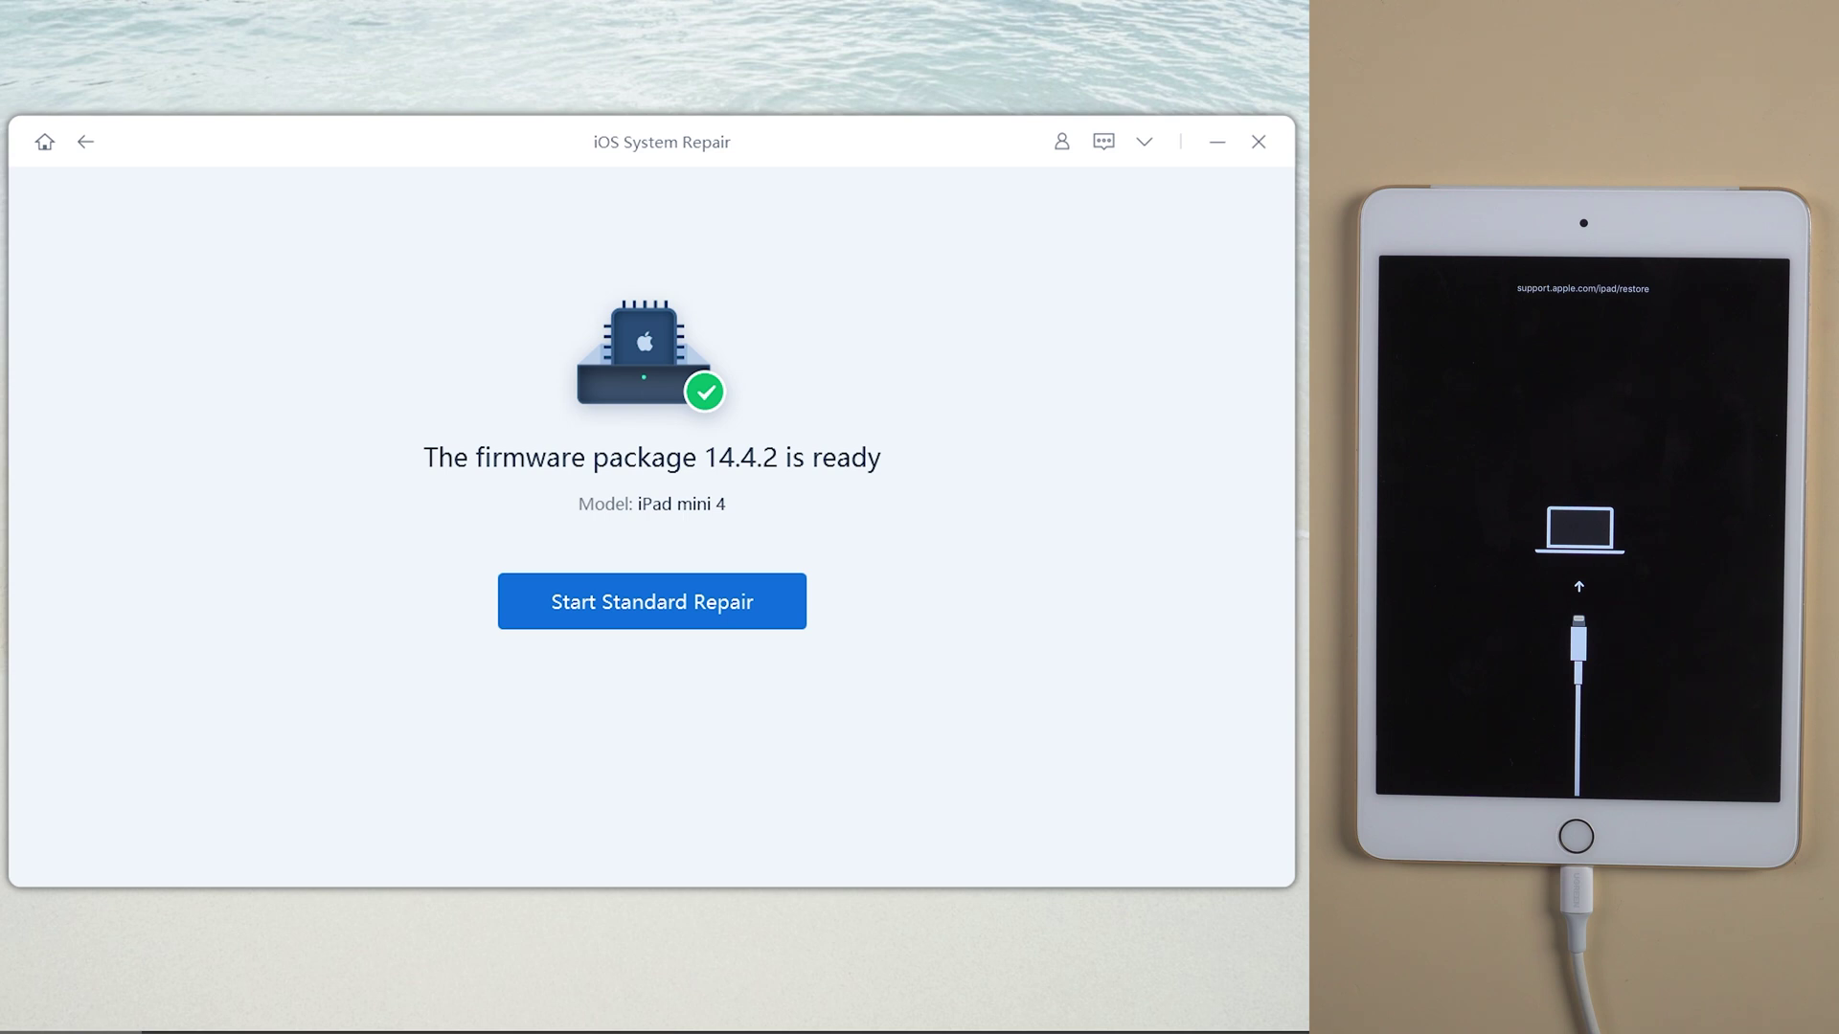
- Start the Standard Repair on the iPad mini 4
click(797, 601)
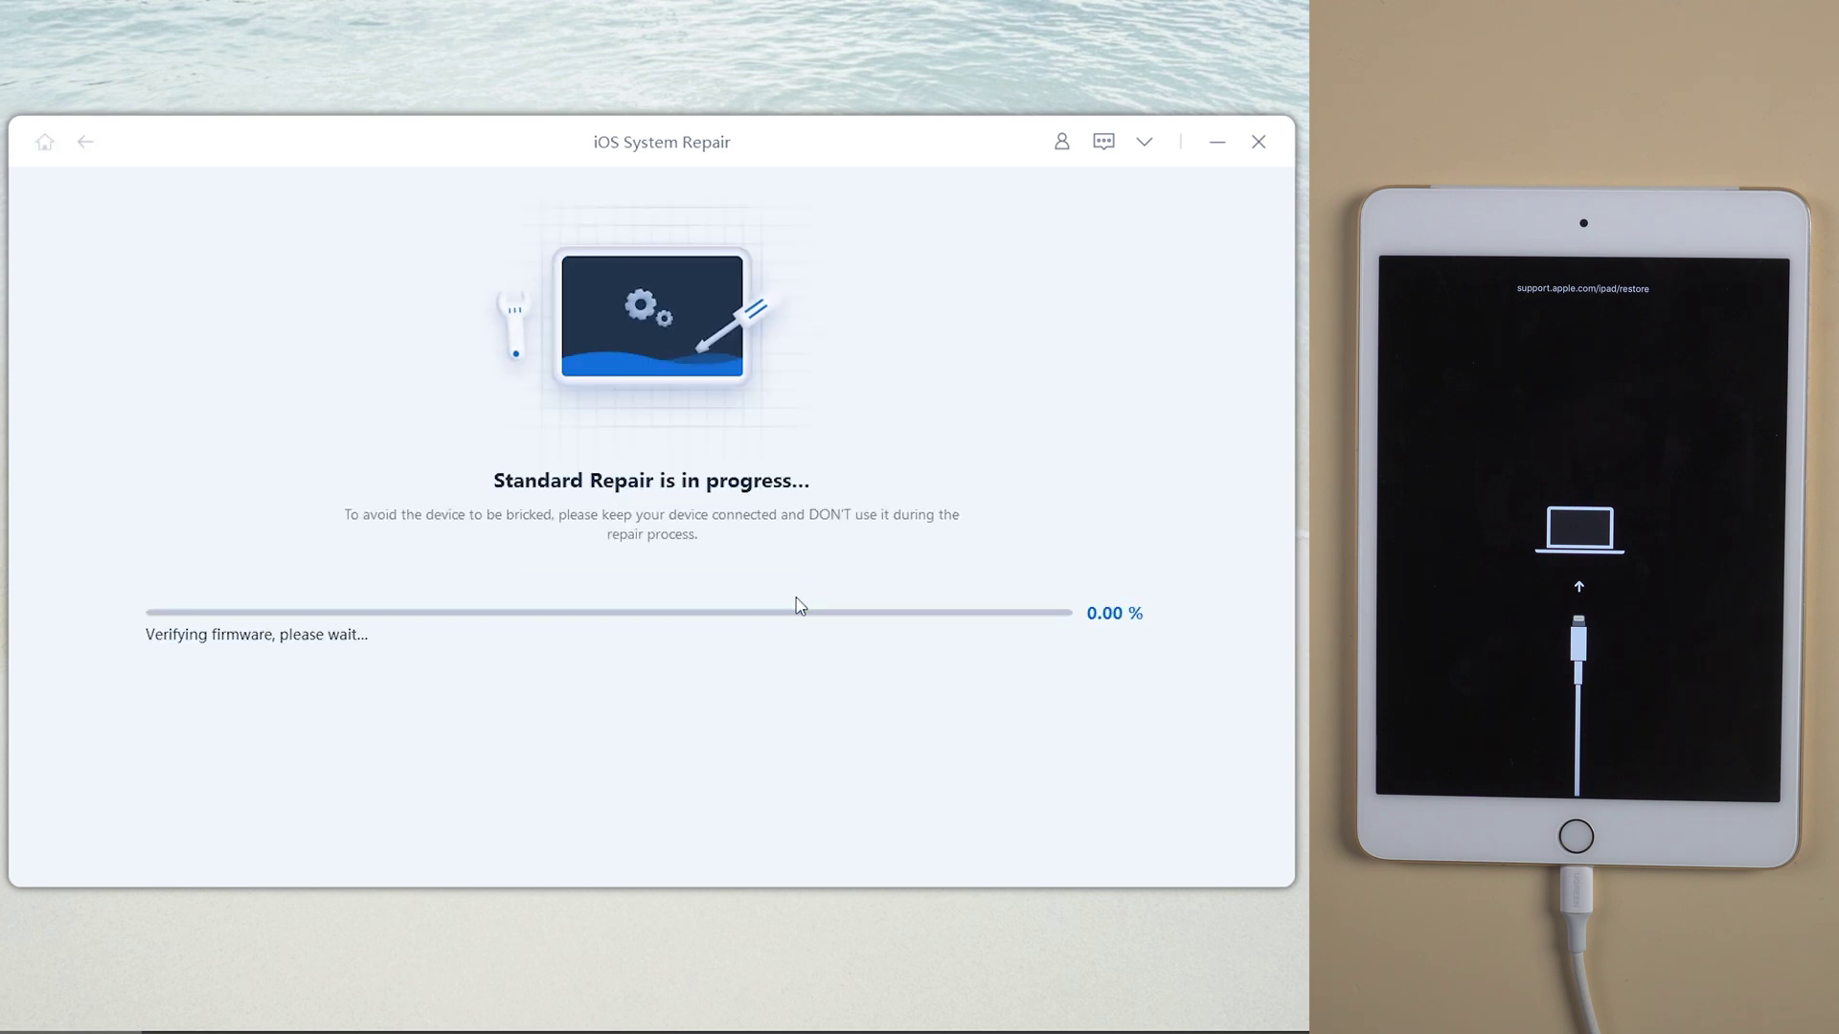